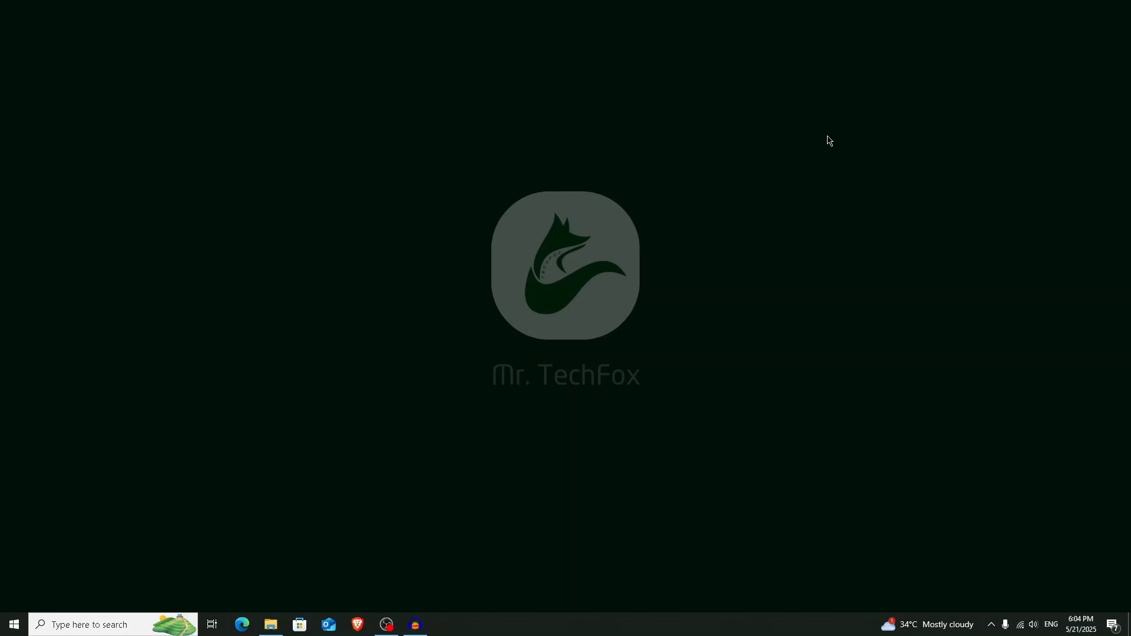
Search the web in Chrome for "office deployment tool" and download the tool from the Microsoft Download Center page
{"action": "key", "text": "super"}
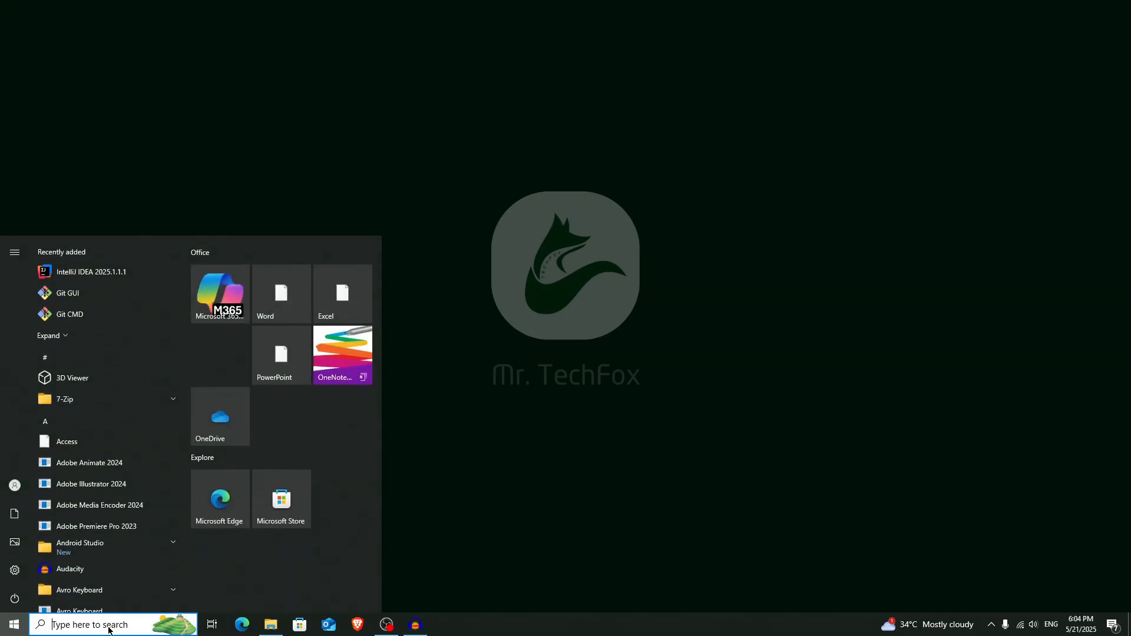
{"action": "type", "text": "c"}
{"action": "key", "text": "Return"}
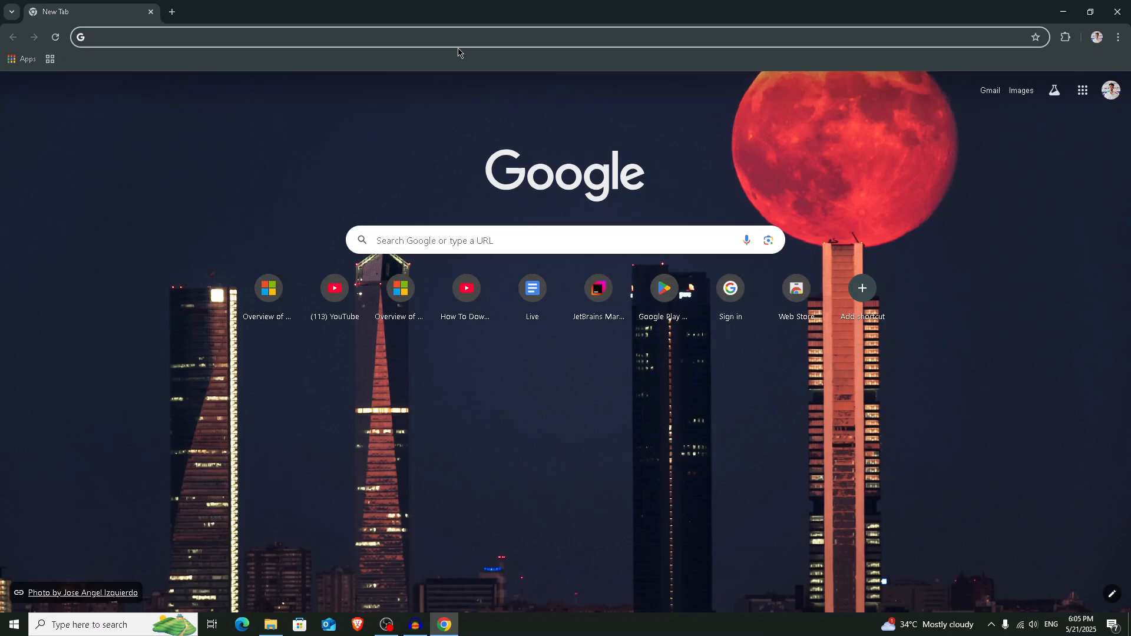
{"action": "type", "text": "office deployment tool"}
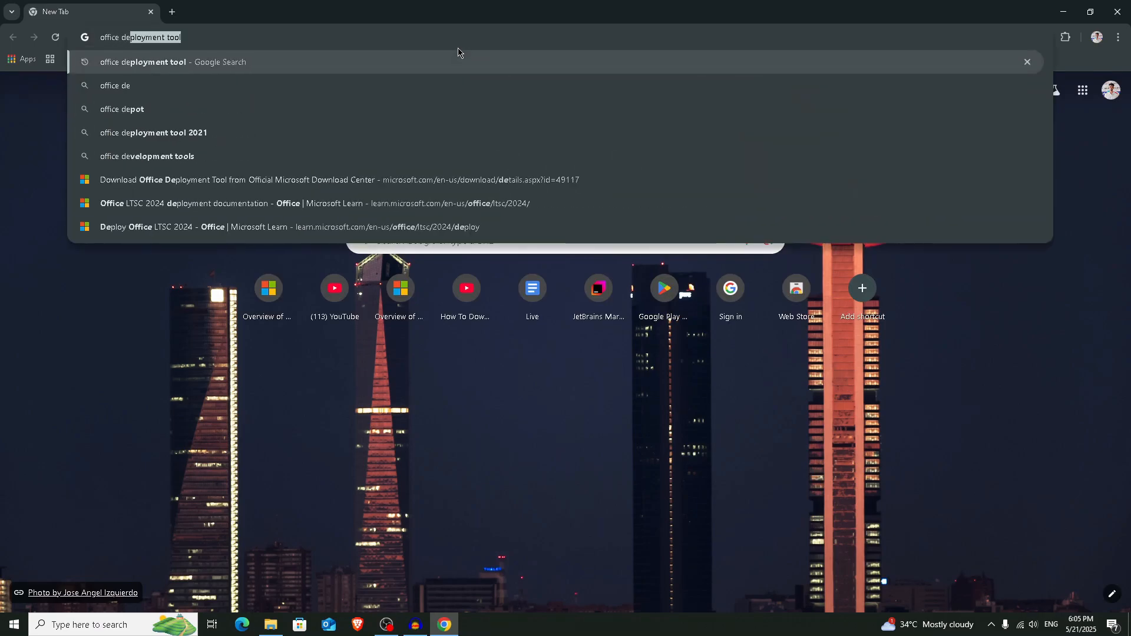
{"action": "key", "text": "Return"}
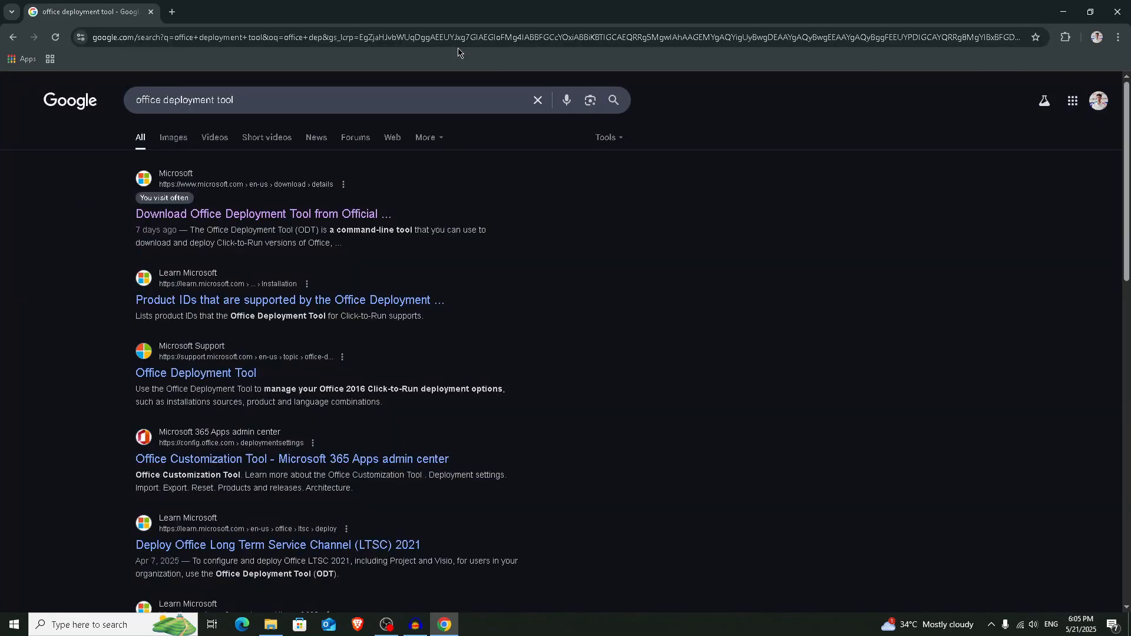
{"action": "left_click", "coordinate": [321, 215]}
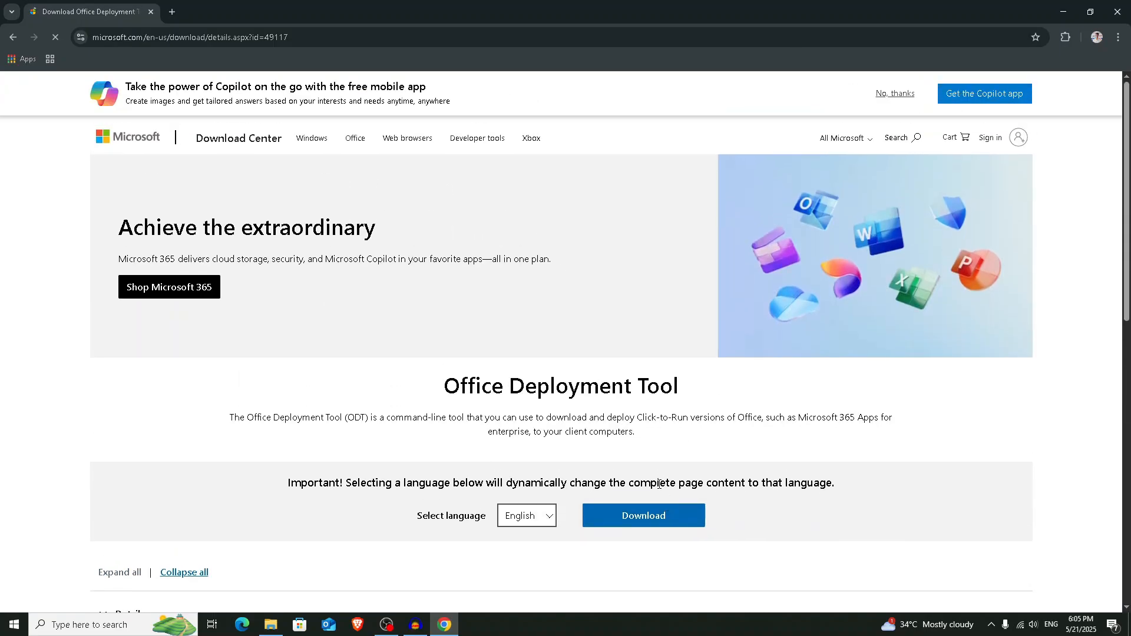
{"action": "left_click", "coordinate": [657, 522]}
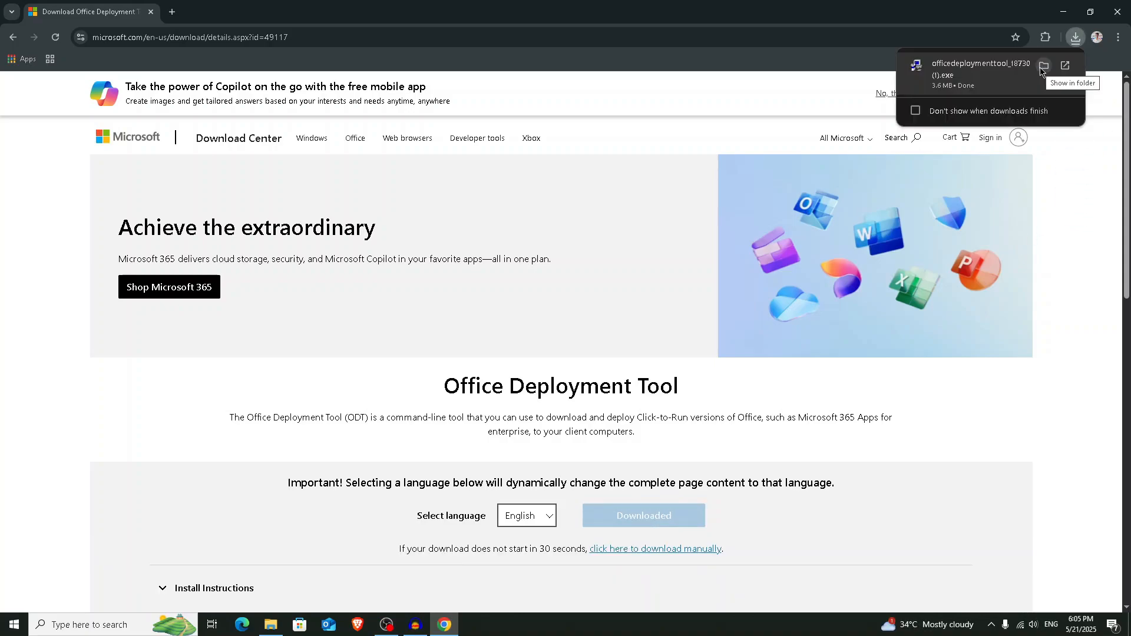
Run the newly downloaded Office Deployment Tool file from its folder and accept the Microsoft Software License Terms
{"action": "left_click", "coordinate": [1043, 67]}
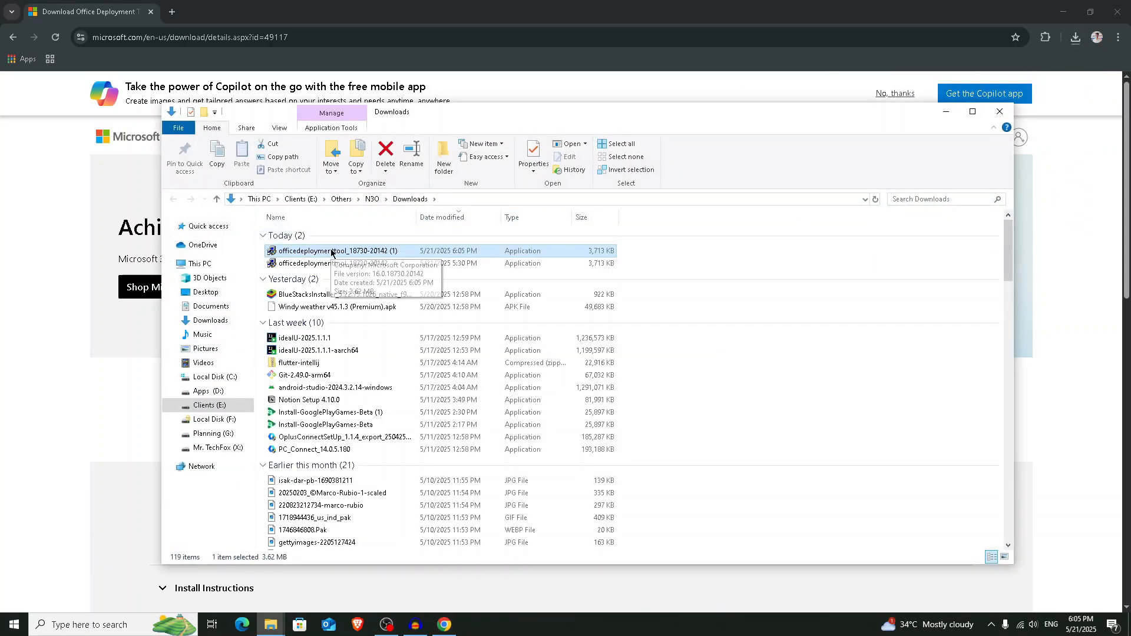
{"action": "double_click", "coordinate": [331, 252]}
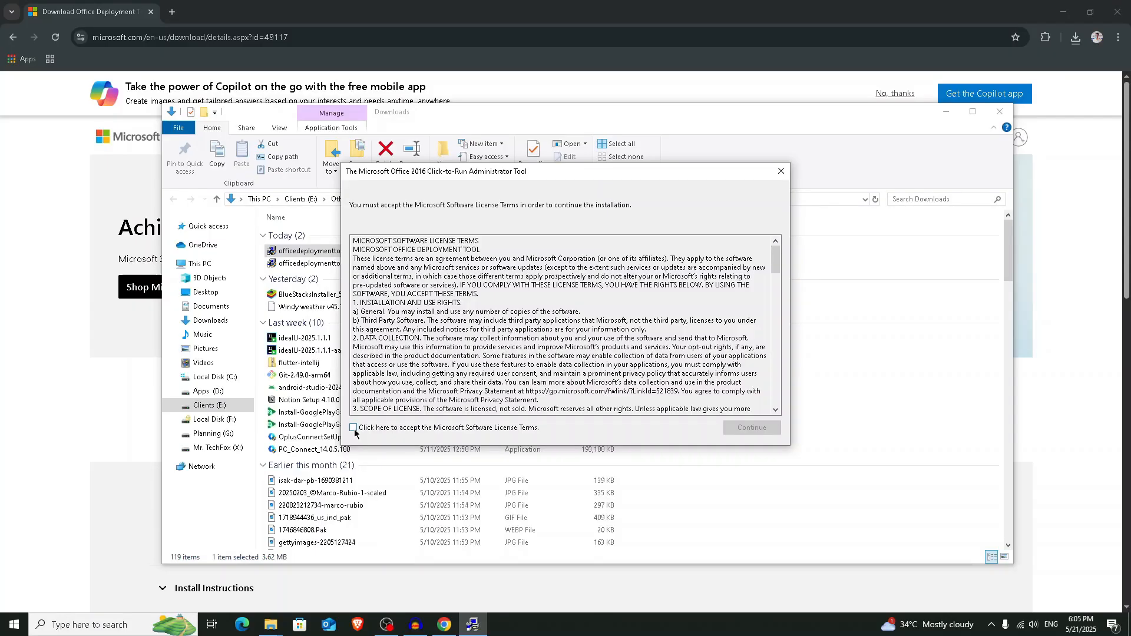
{"action": "left_click", "coordinate": [354, 428]}
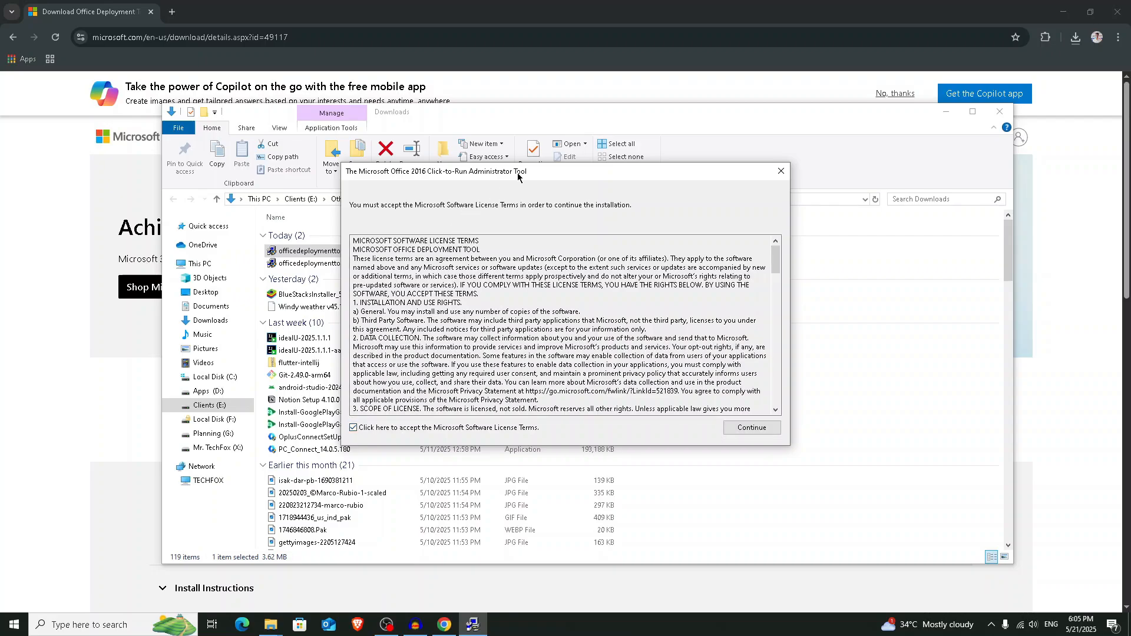
Create a folder named office2024 in the root of Local Disk (C:)
{"action": "left_click_drag", "start_coordinate": [517, 177], "coordinate": [785, 215]}
{"action": "left_click", "coordinate": [207, 377]}
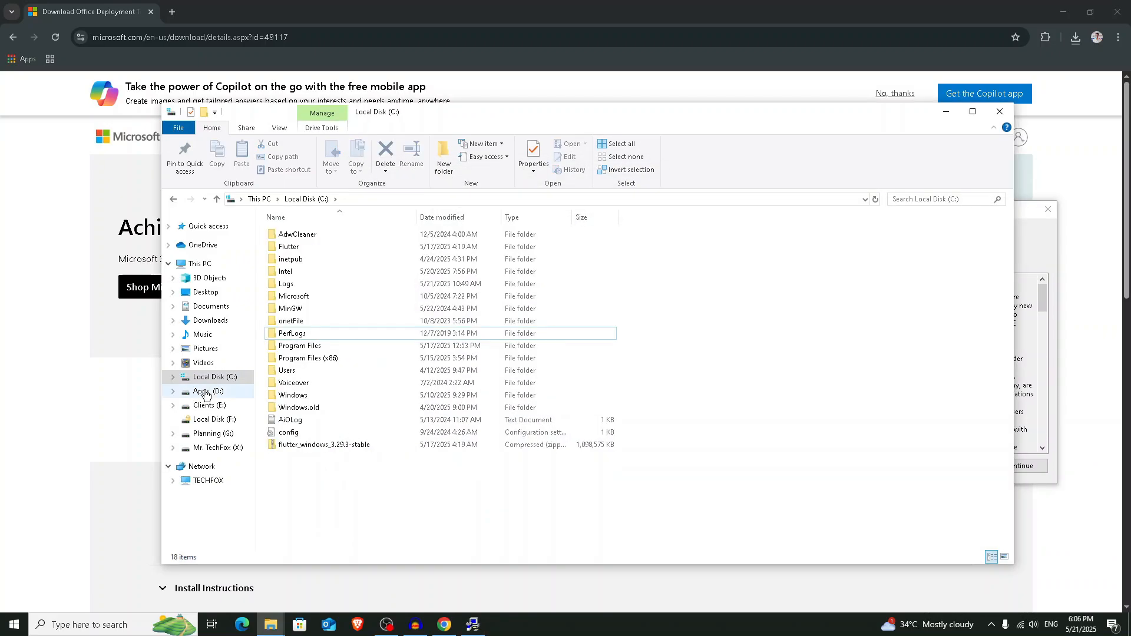
{"action": "left_click", "coordinate": [205, 392]}
{"action": "left_click", "coordinate": [207, 377]}
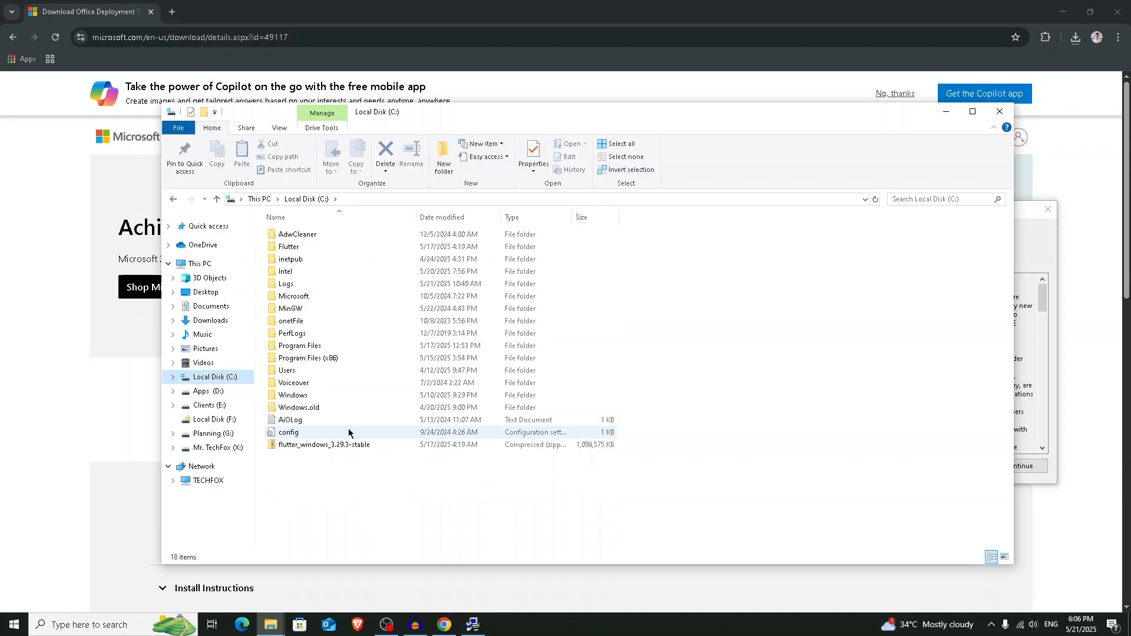
{"action": "right_click", "coordinate": [338, 471]}
{"action": "left_click", "coordinate": [488, 445]}
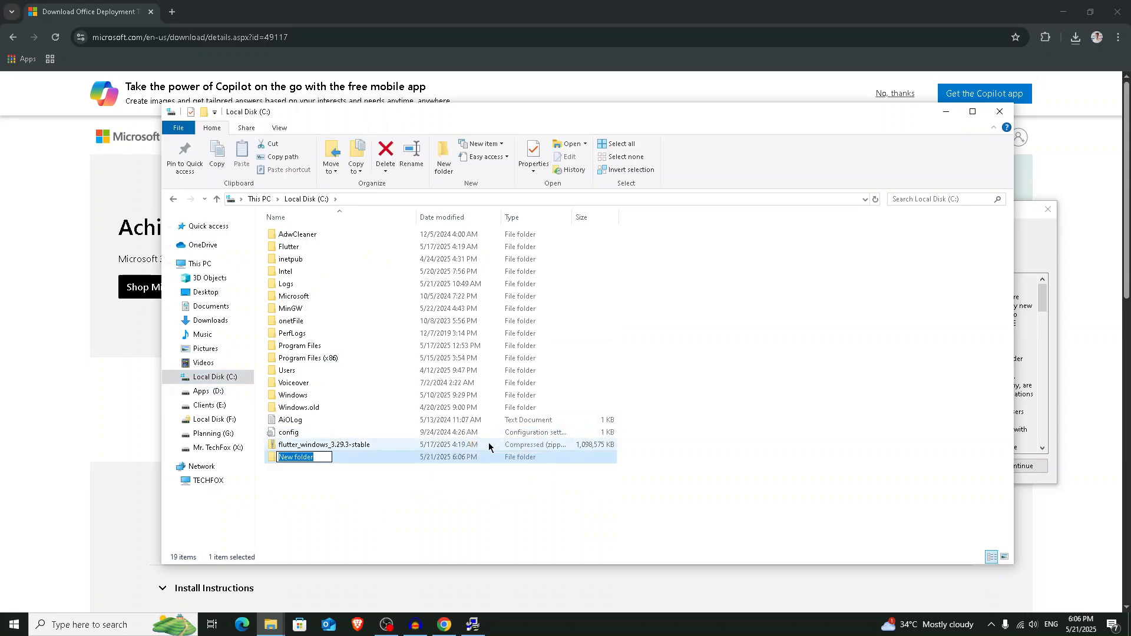
{"action": "type", "text": "office2024"}
{"action": "key", "text": "Return"}
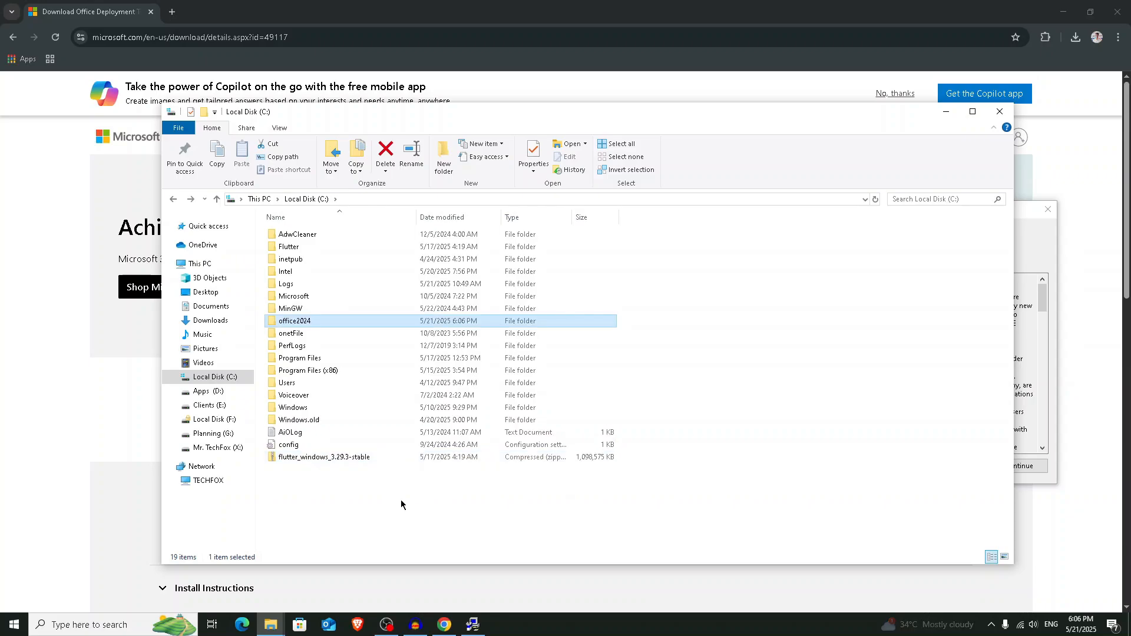
Continue the deployment tool setup and extract its files into the office2024 folder on Local Disk (C:)
{"action": "left_click", "coordinate": [946, 111]}
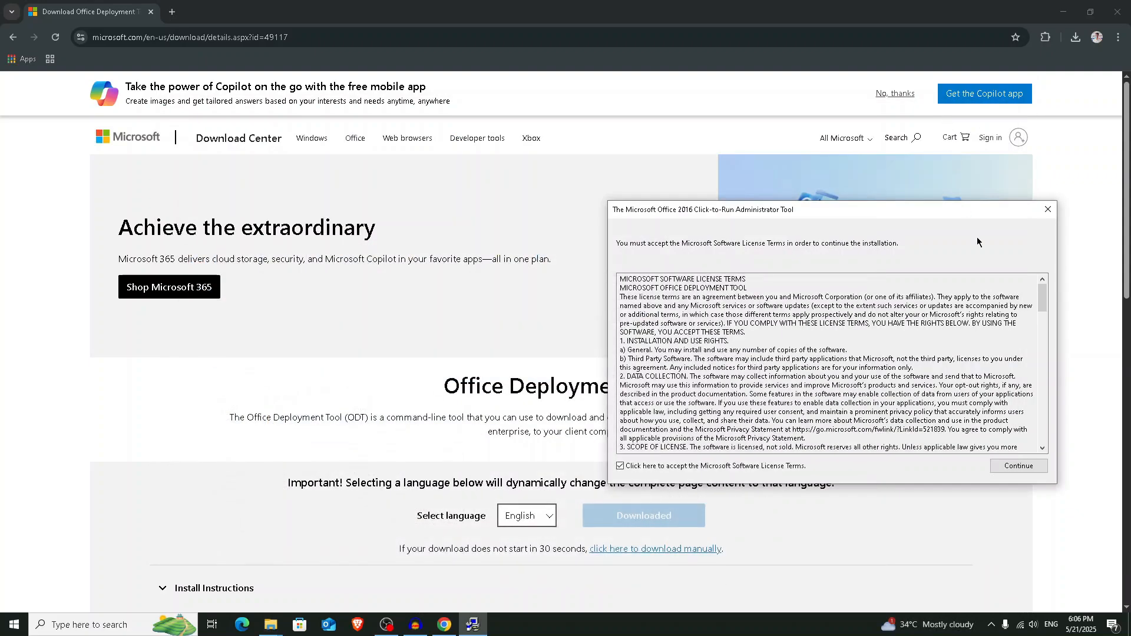
{"action": "left_click_drag", "start_coordinate": [863, 210], "coordinate": [594, 187]}
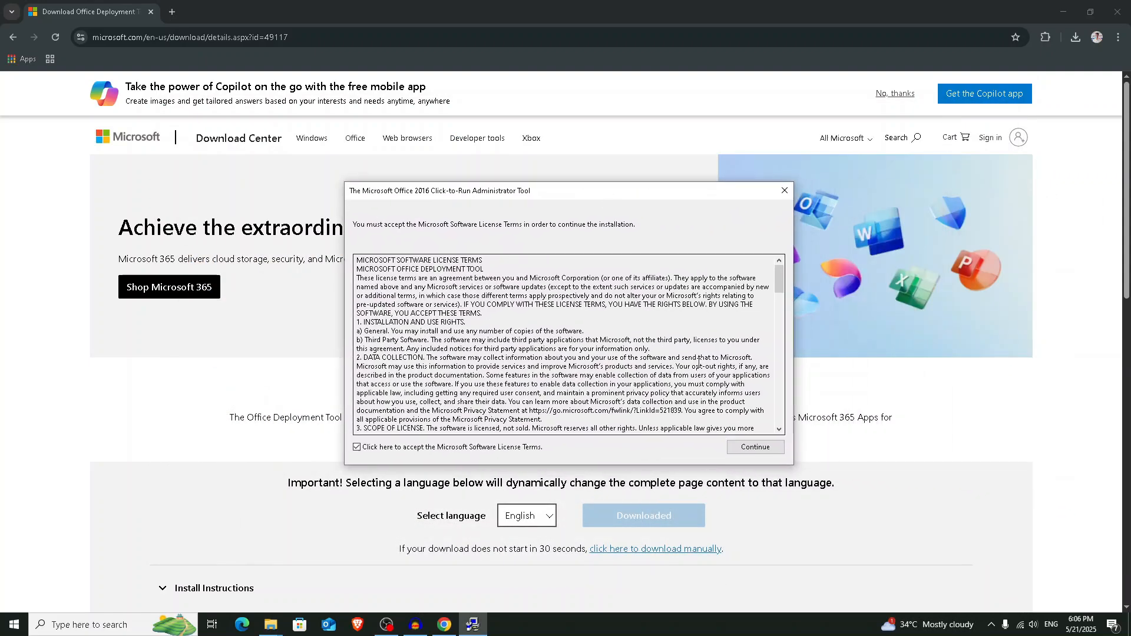
{"action": "left_click", "coordinate": [764, 450]}
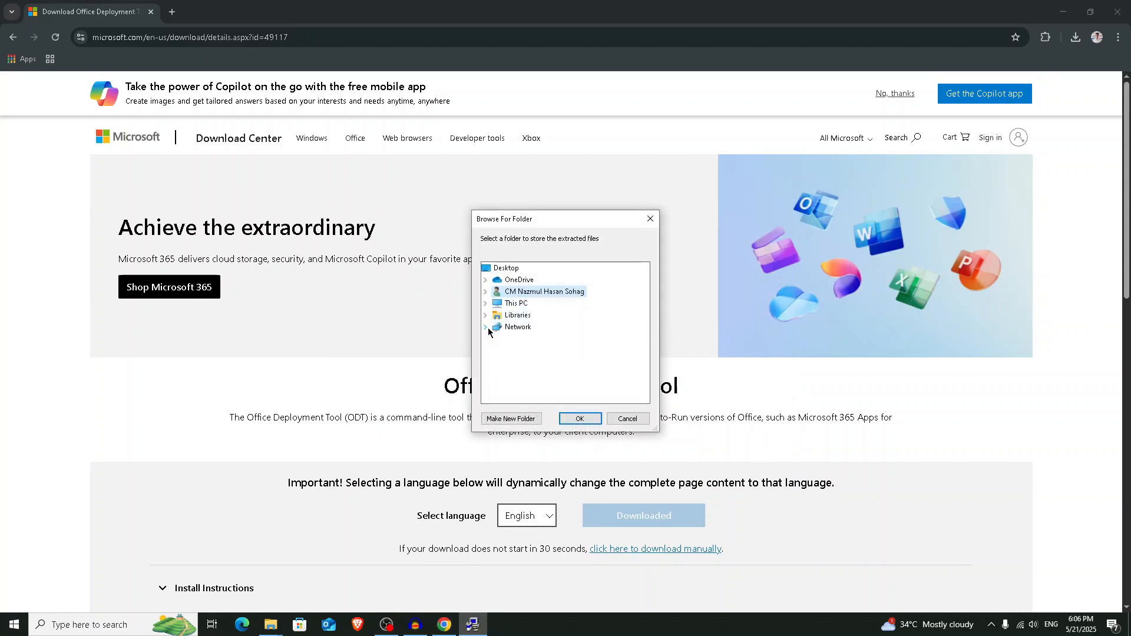
{"action": "left_click", "coordinate": [486, 303]}
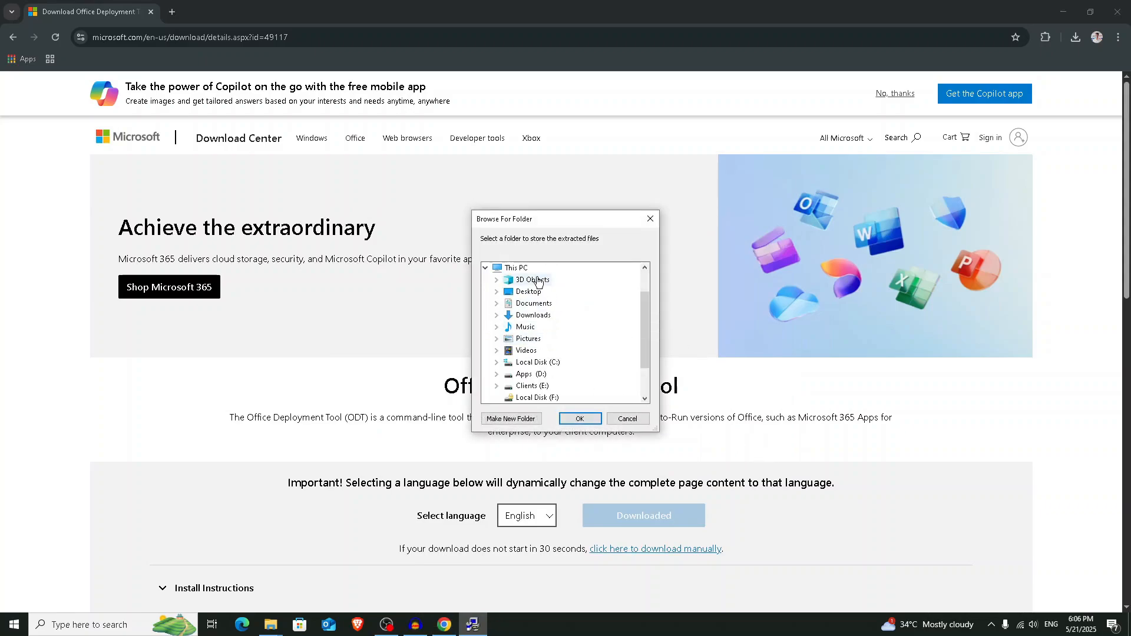
{"action": "left_click", "coordinate": [496, 362]}
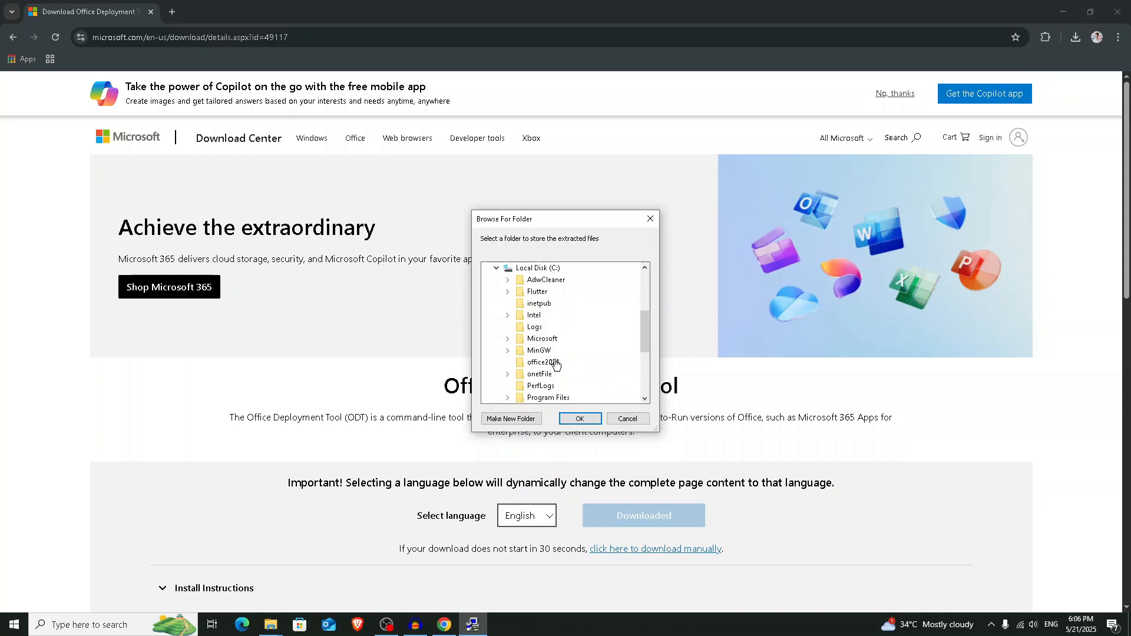
{"action": "left_click", "coordinate": [535, 363]}
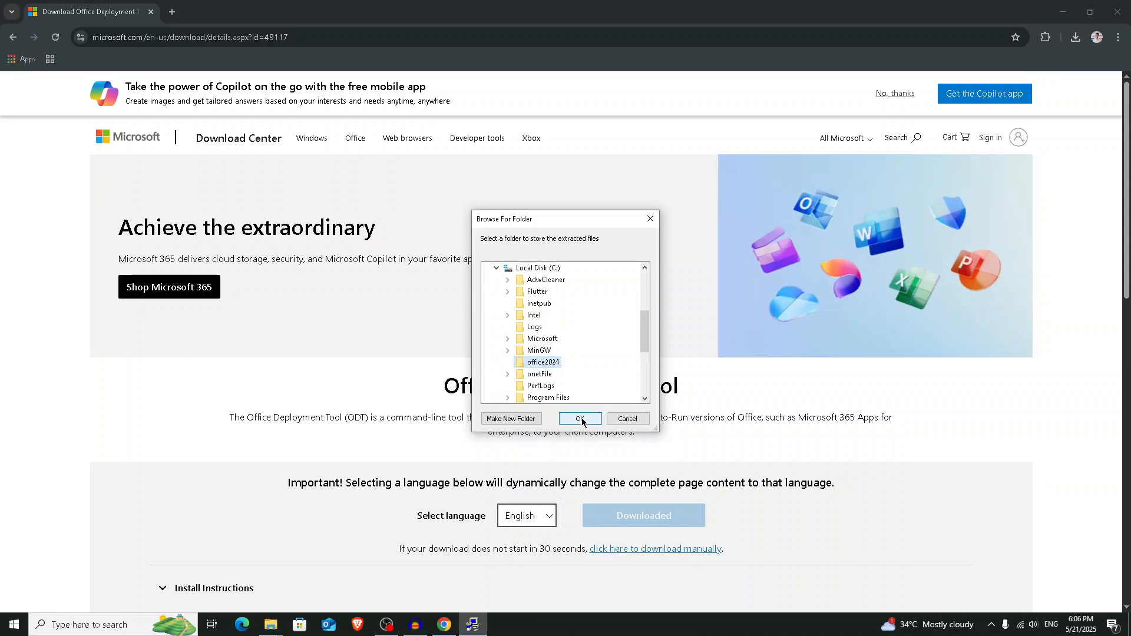
{"action": "left_click", "coordinate": [580, 420]}
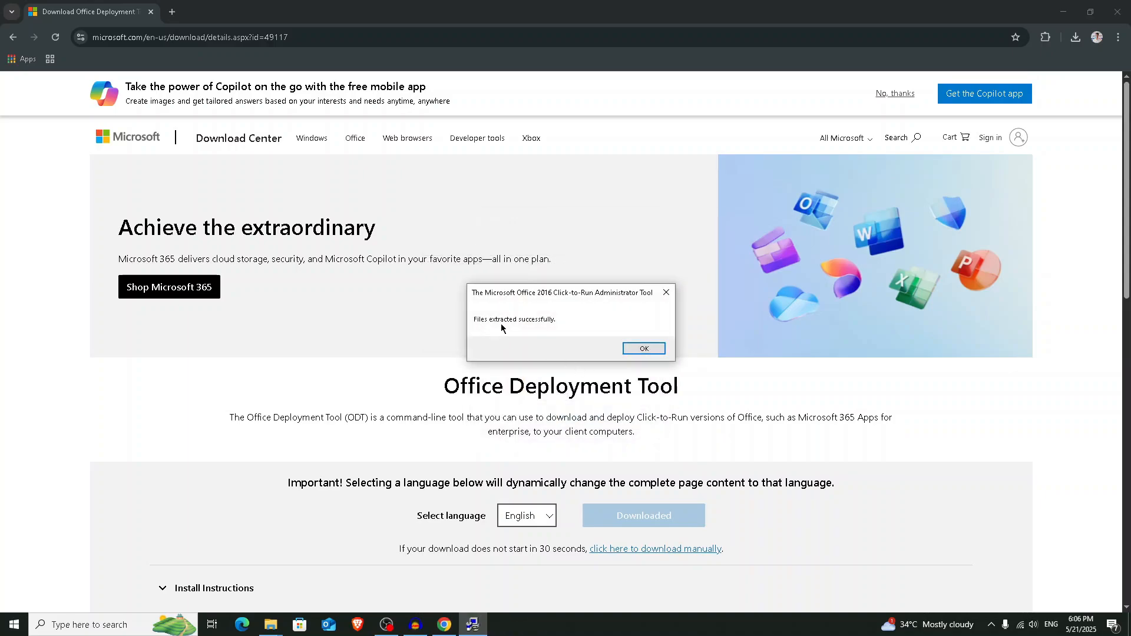
{"action": "left_click", "coordinate": [641, 349]}
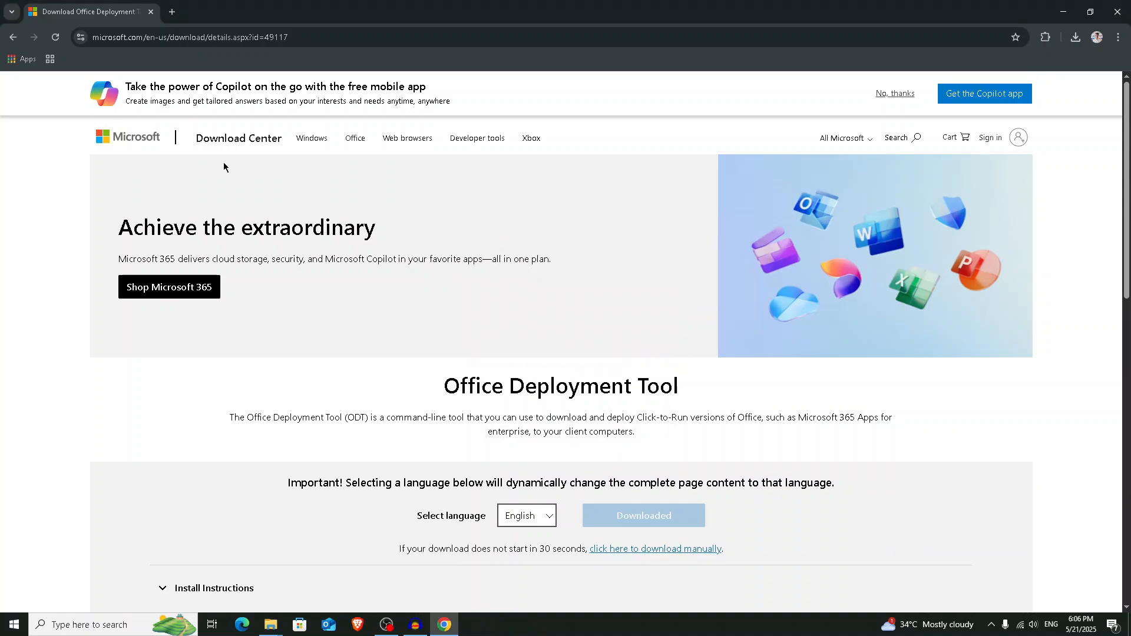
Search for "office customization tool" in a new browser tab and open the Microsoft 365 Apps admin center result
{"action": "left_click", "coordinate": [172, 13]}
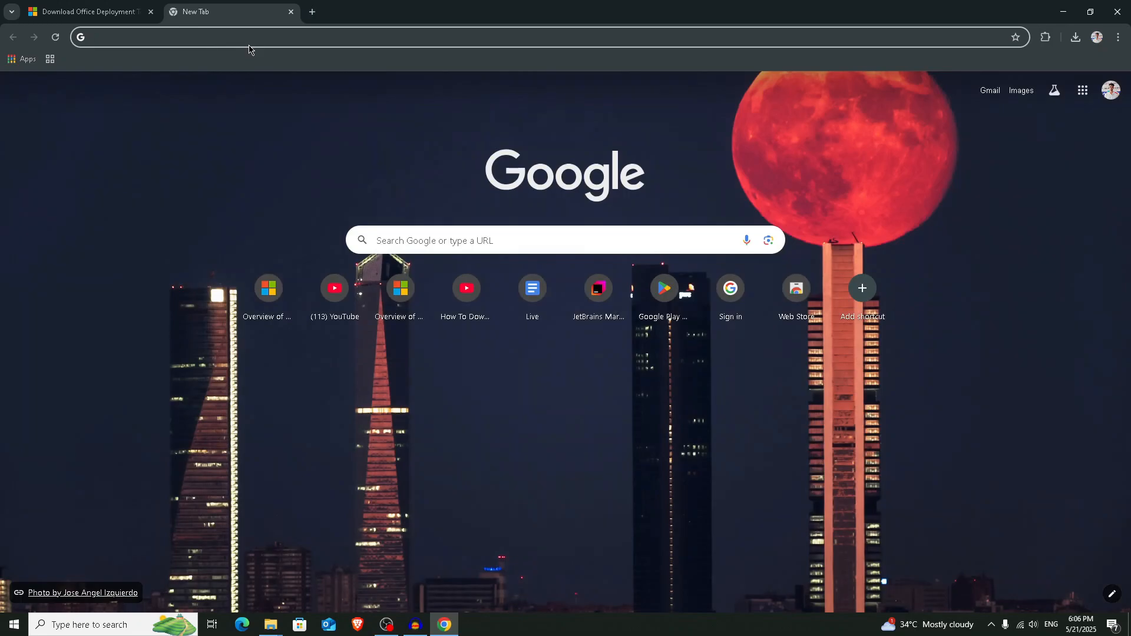
{"action": "type", "text": "office cus"}
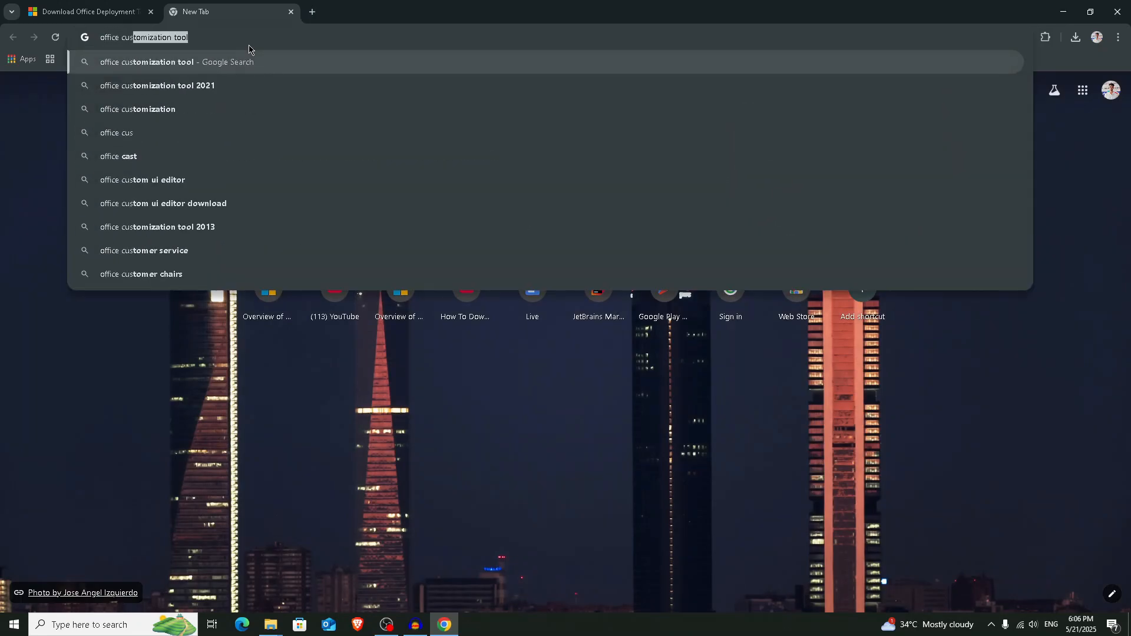
{"action": "key", "text": "Right"}
{"action": "key", "text": "Return"}
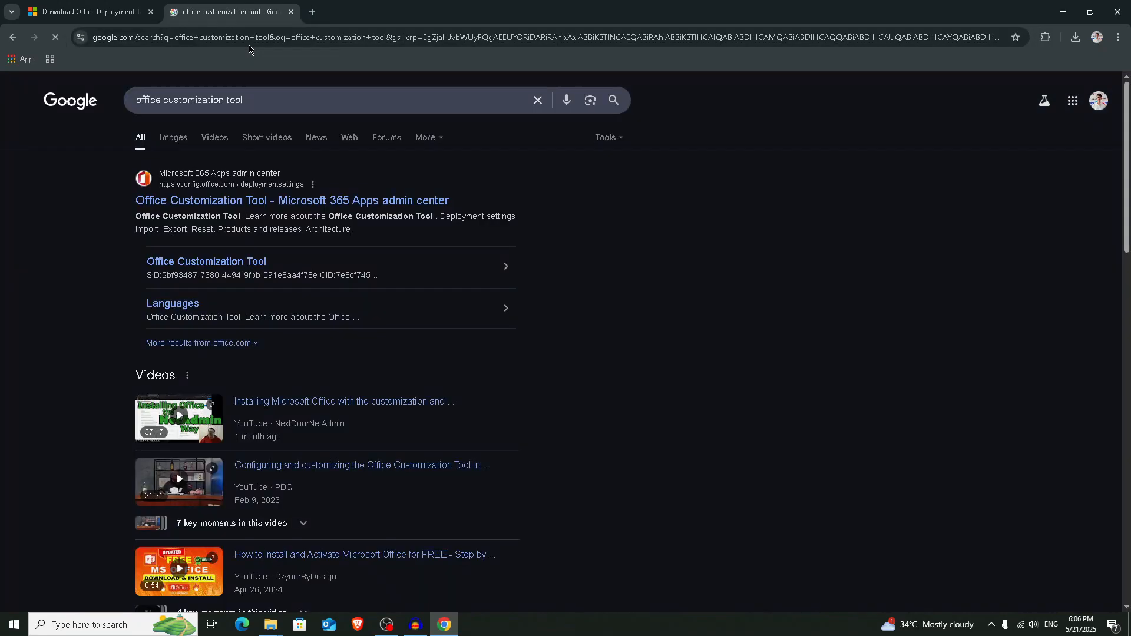
{"action": "left_click", "coordinate": [383, 206]}
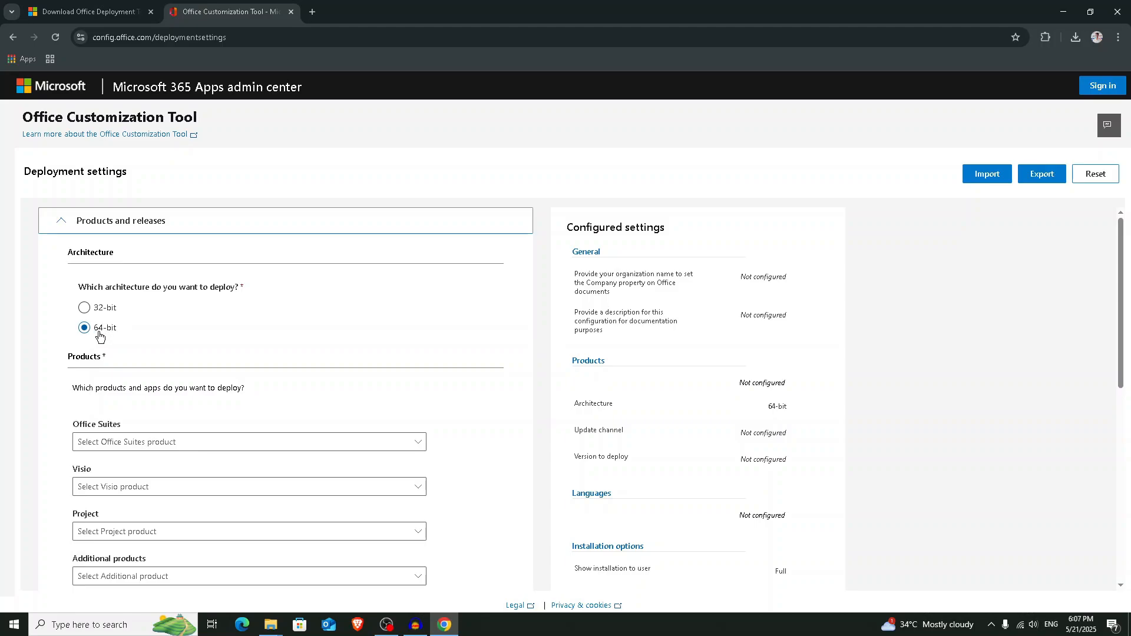
Choose Office LTSC Professional Plus 2024 - Volume License as the Office suite to deploy
{"action": "scroll", "coordinate": [254, 353], "scroll_direction": "down", "scroll_amount": 1}
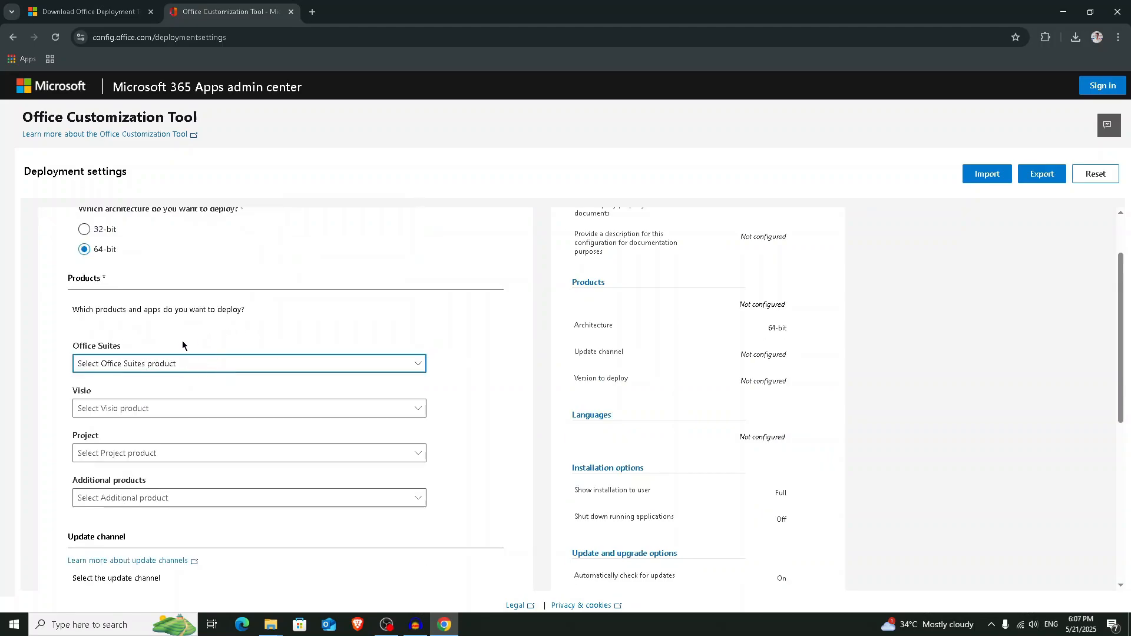
{"action": "left_click", "coordinate": [215, 367]}
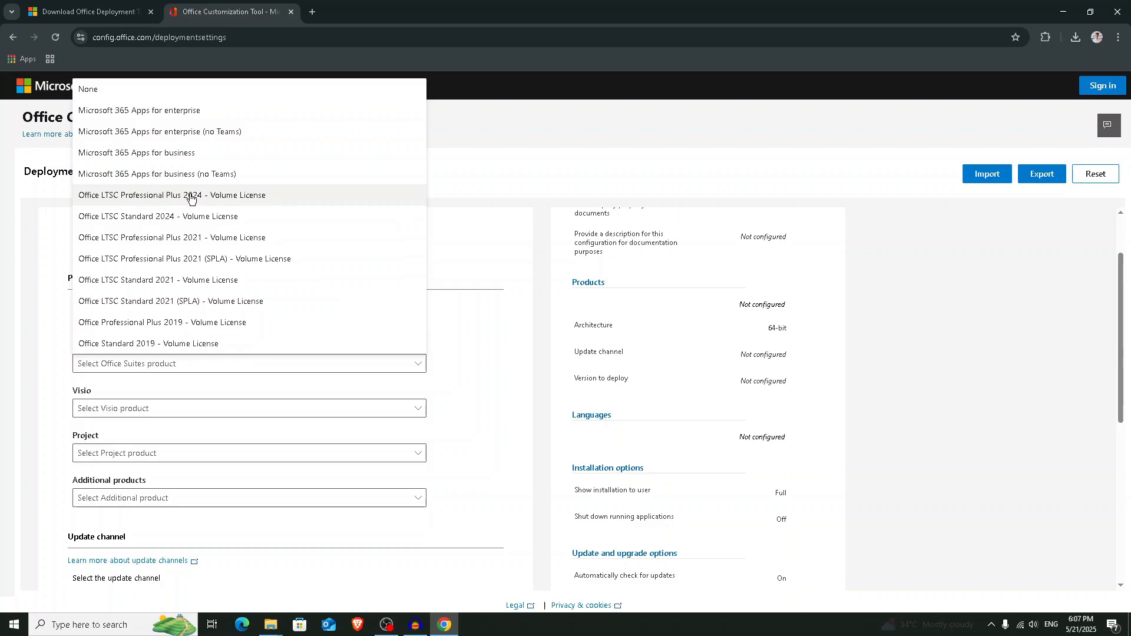
{"action": "left_click", "coordinate": [192, 200]}
{"action": "scroll", "coordinate": [337, 331], "scroll_direction": "down", "scroll_amount": 1}
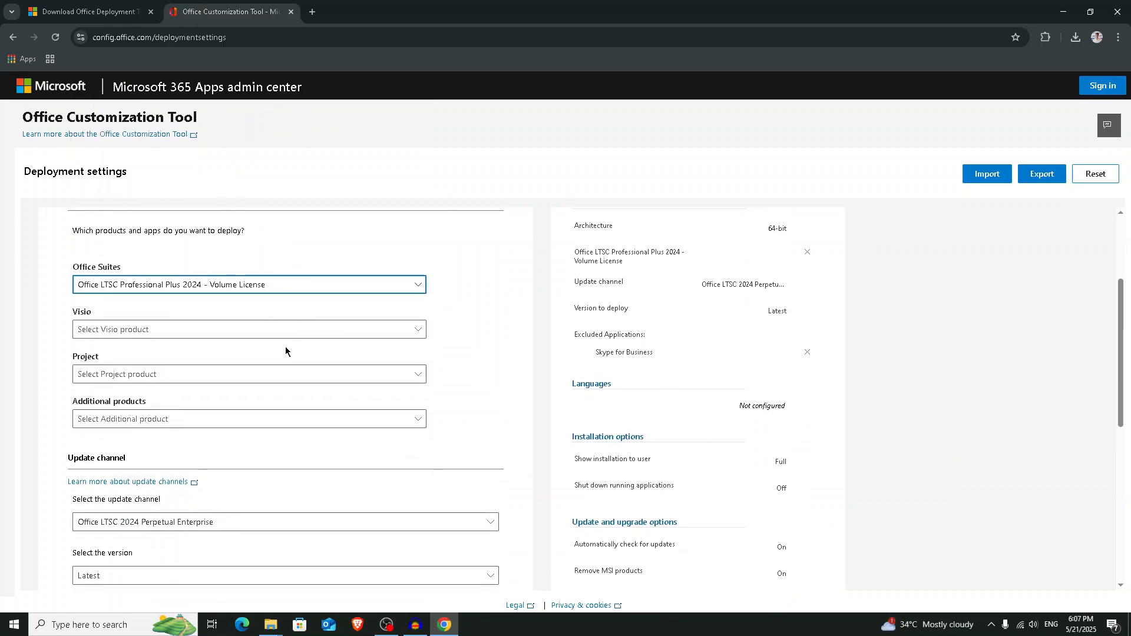
Choose Visio LTSC Professional 2024 - Volume License as the Visio product, leaving additional products unselected
{"action": "left_click", "coordinate": [141, 331]}
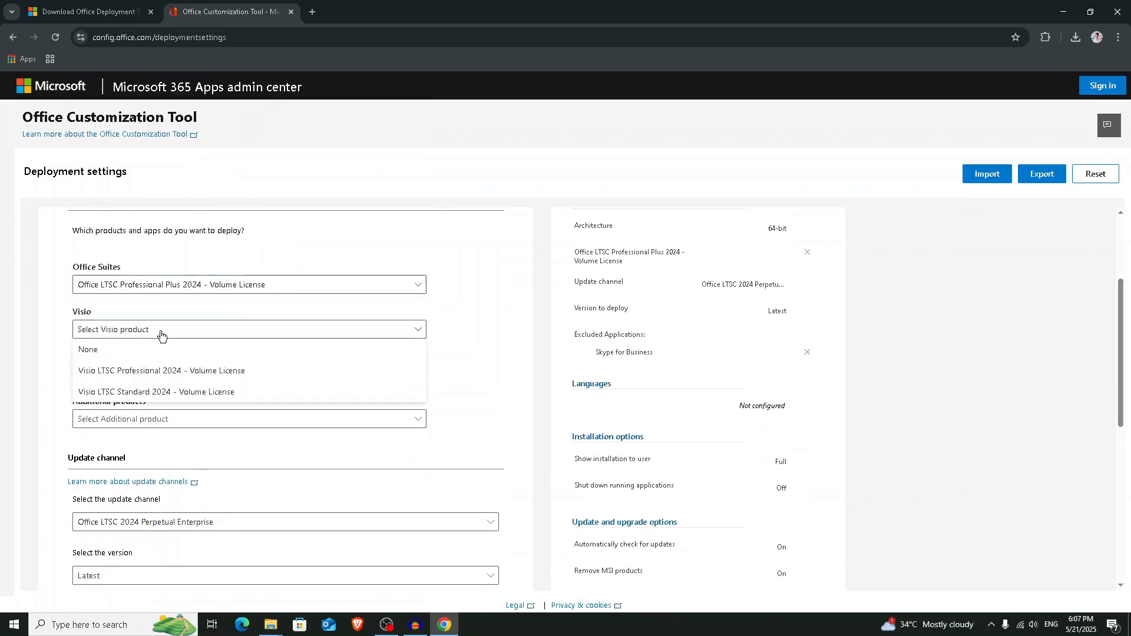
{"action": "left_click", "coordinate": [216, 374]}
{"action": "left_click", "coordinate": [187, 423]}
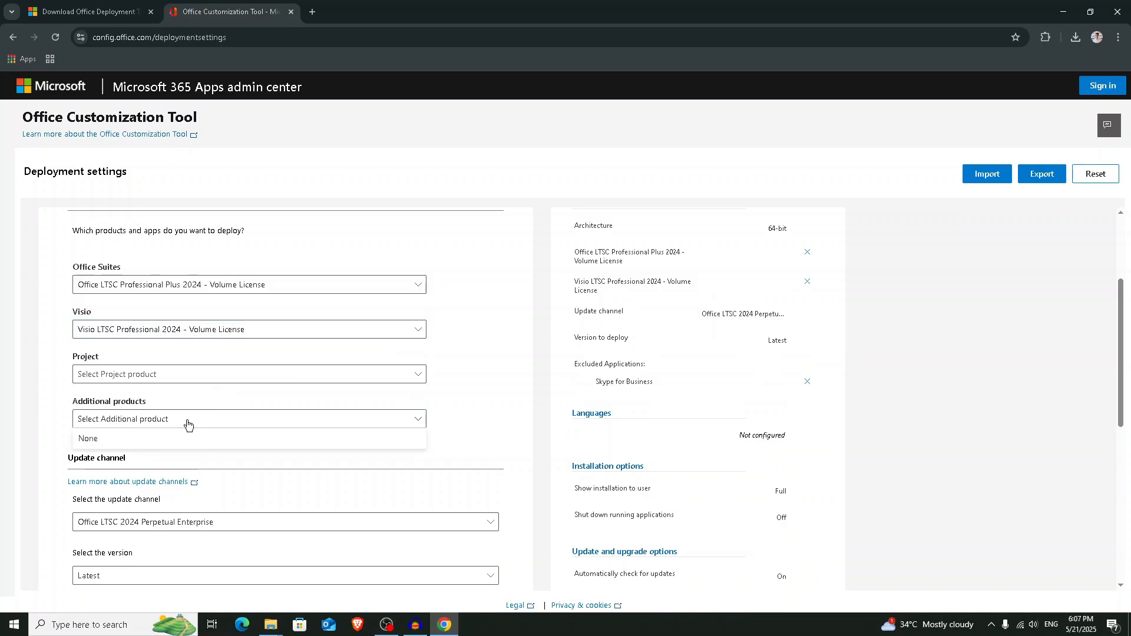
{"action": "left_click", "coordinate": [192, 425]}
Complete the Products and releases section with the default apps and continue to the Language section
{"action": "scroll", "coordinate": [330, 386], "scroll_direction": "down", "scroll_amount": 4}
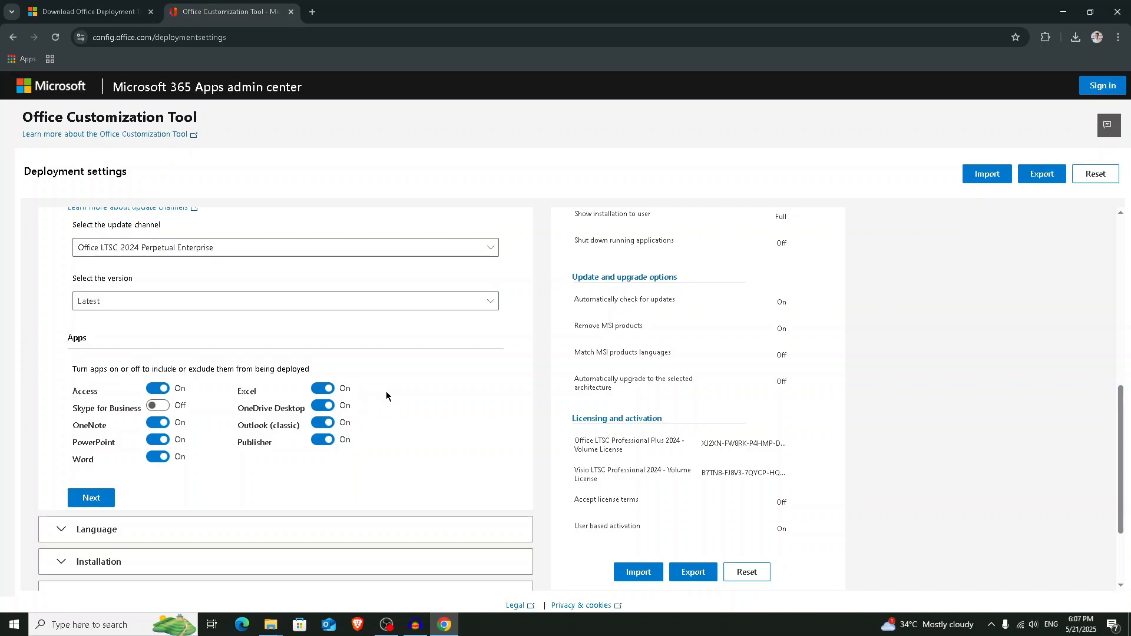
{"action": "scroll", "coordinate": [390, 395], "scroll_direction": "down", "scroll_amount": 2}
{"action": "left_click", "coordinate": [115, 414]}
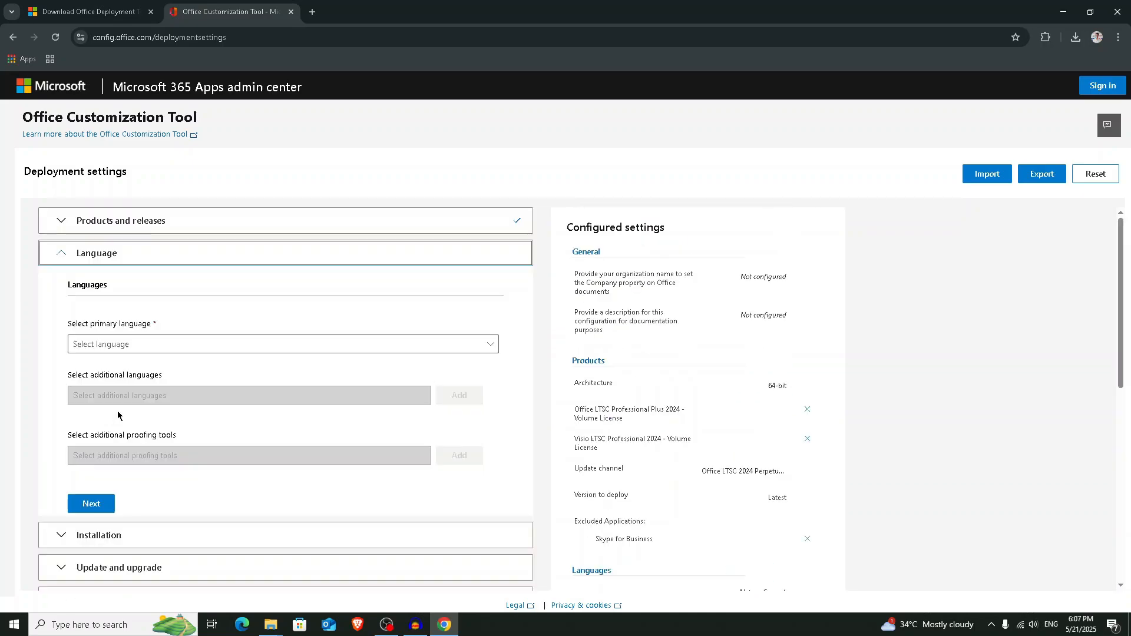
Collapse the Language section and try to export the configuration without choosing a primary language
{"action": "left_click", "coordinate": [140, 259]}
{"action": "scroll", "coordinate": [177, 379], "scroll_direction": "down", "scroll_amount": 5}
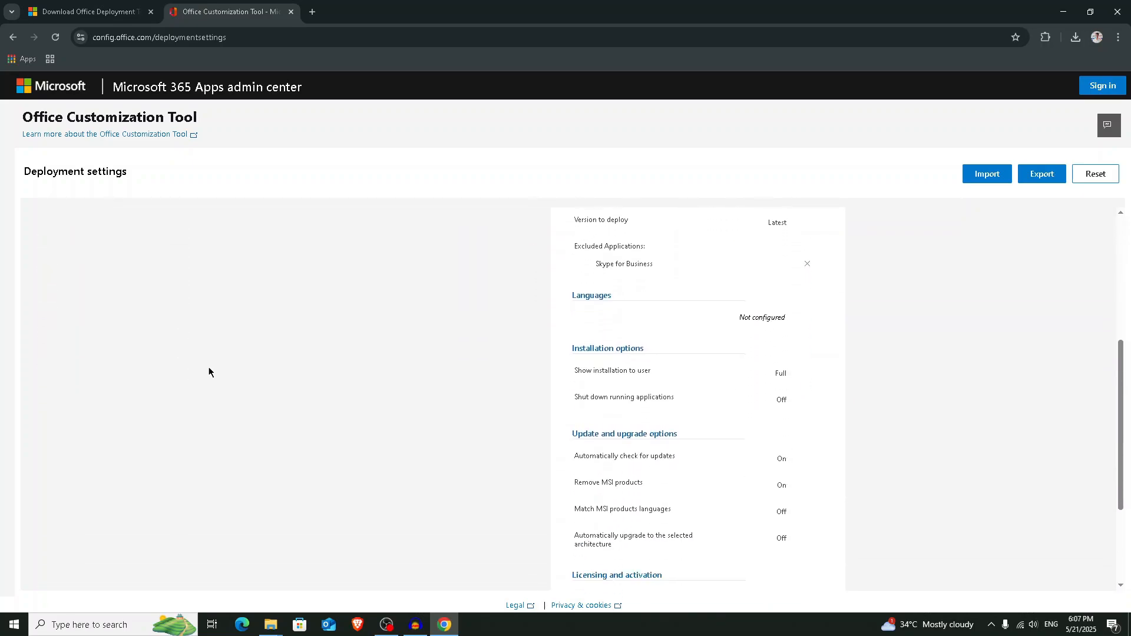
{"action": "scroll", "coordinate": [330, 383], "scroll_direction": "down", "scroll_amount": 3}
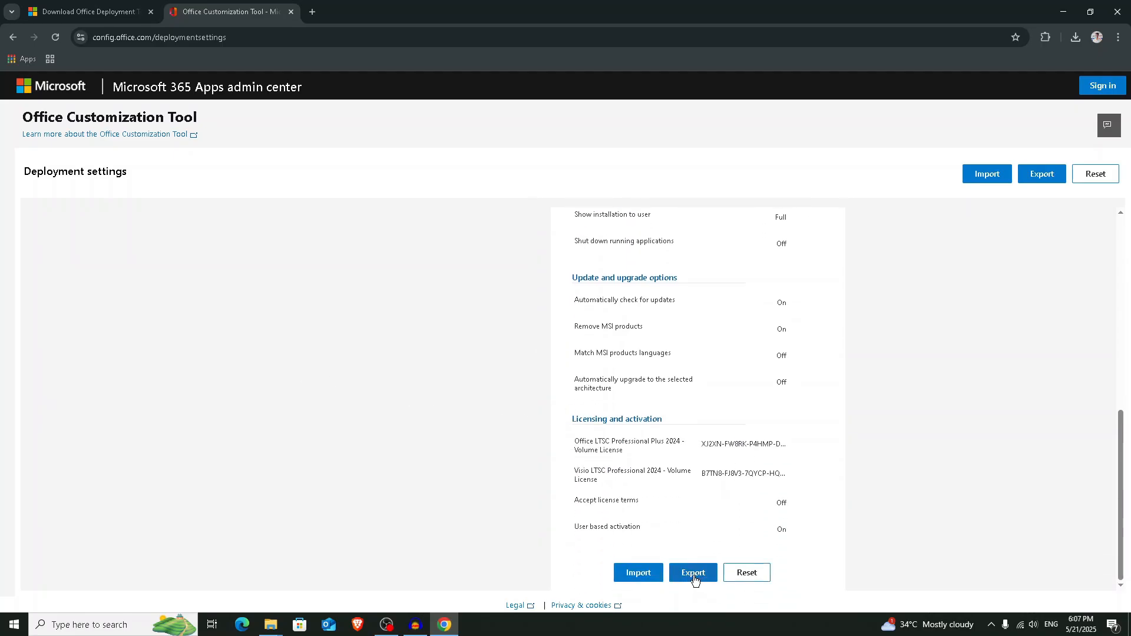
{"action": "left_click", "coordinate": [694, 576]}
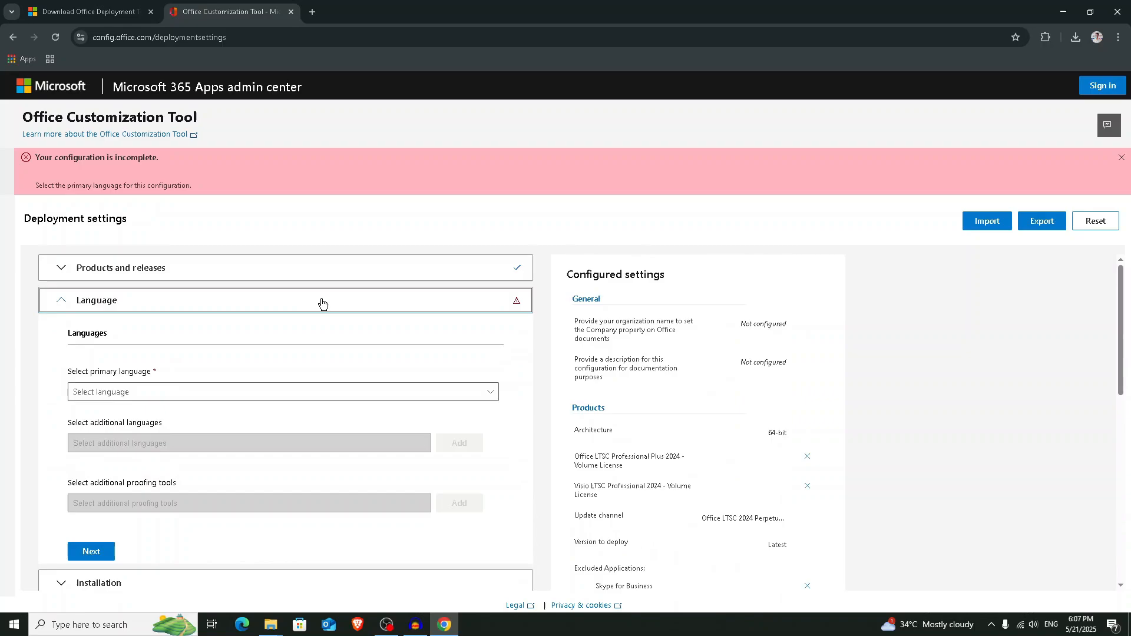
Set the primary language of the configuration to English (United States)
{"action": "left_click", "coordinate": [158, 395]}
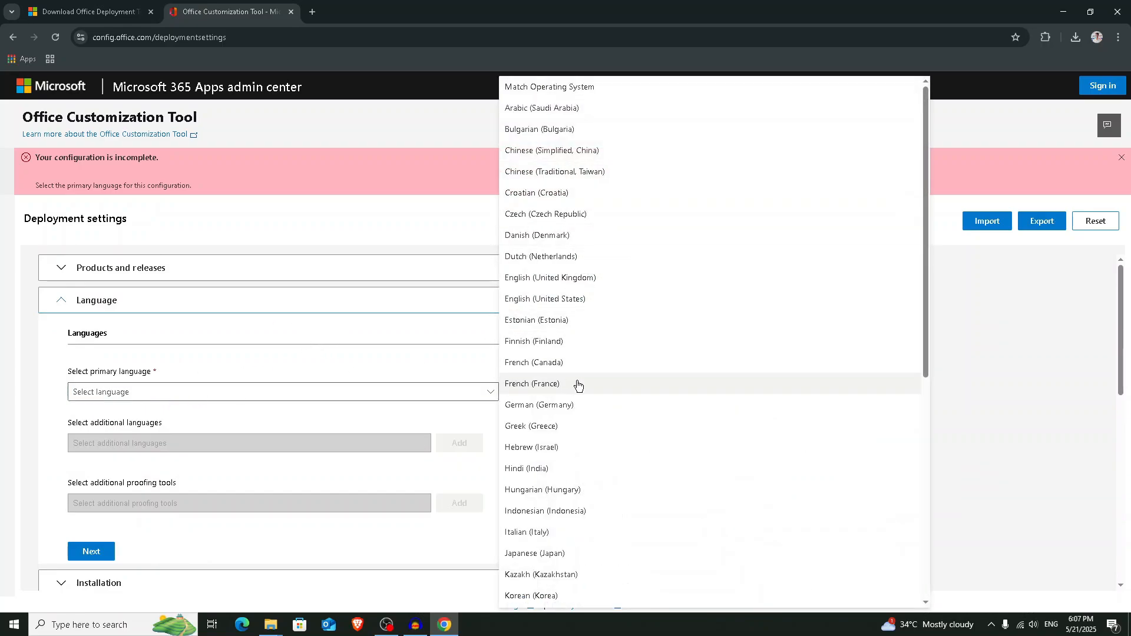
{"action": "left_click", "coordinate": [578, 300]}
{"action": "scroll", "coordinate": [423, 402], "scroll_direction": "down", "scroll_amount": 1}
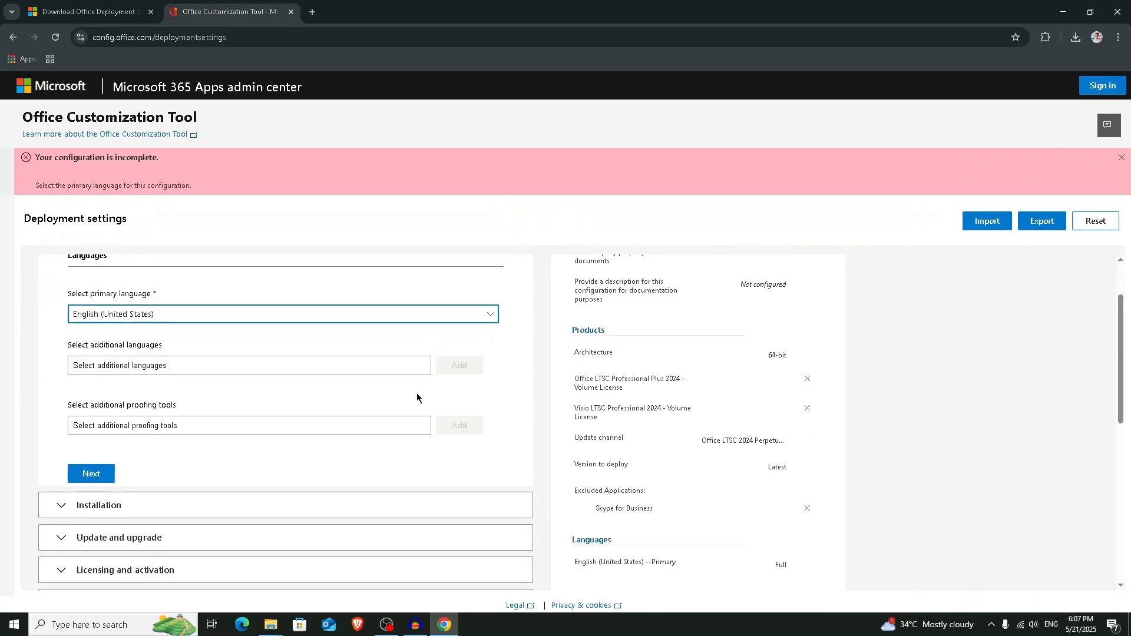
Start exporting the configuration and choose Office Open XML formats as the default file format
{"action": "left_click", "coordinate": [1035, 228]}
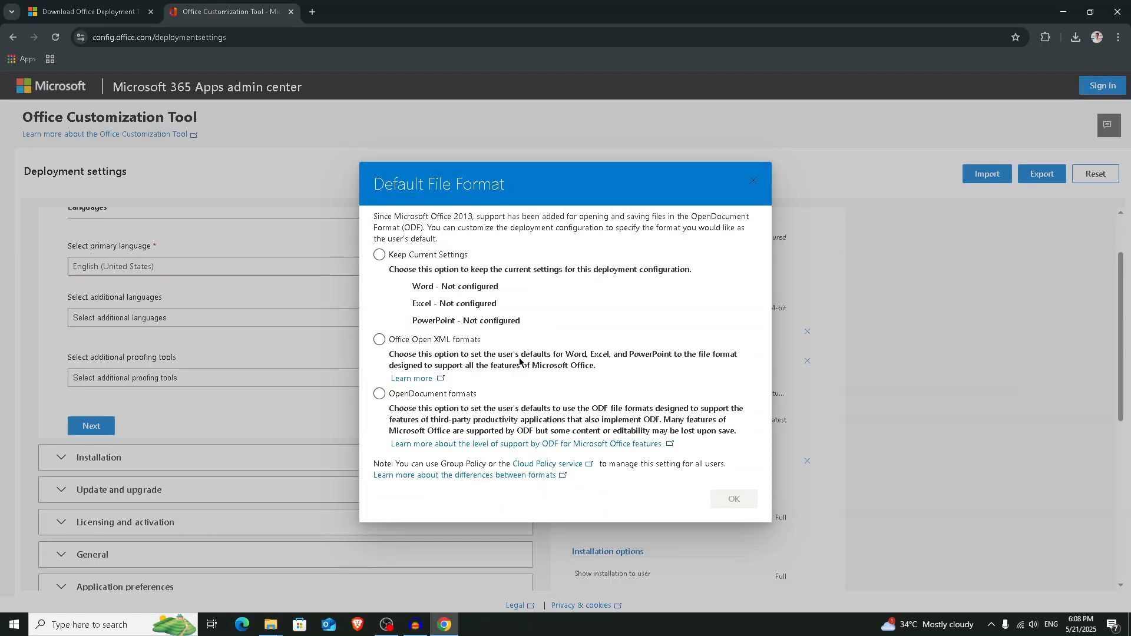
{"action": "left_click", "coordinate": [383, 343]}
{"action": "left_click", "coordinate": [384, 344]}
{"action": "left_click", "coordinate": [730, 502]}
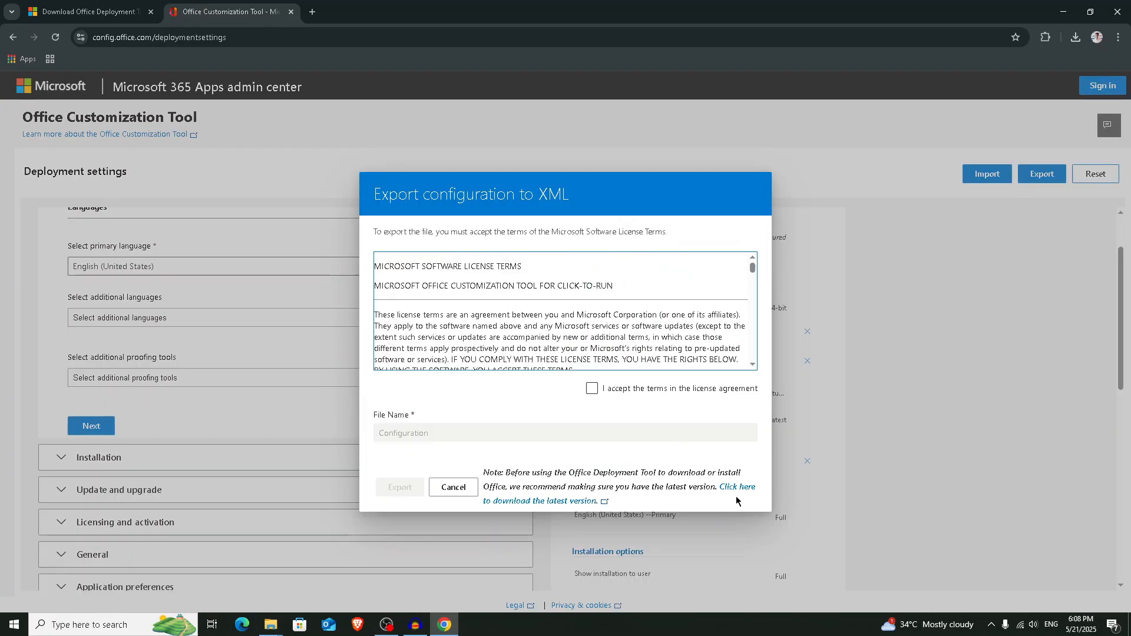
Accept the license agreement terms and export the configuration to XML with the file name Configuration
{"action": "left_click", "coordinate": [592, 390]}
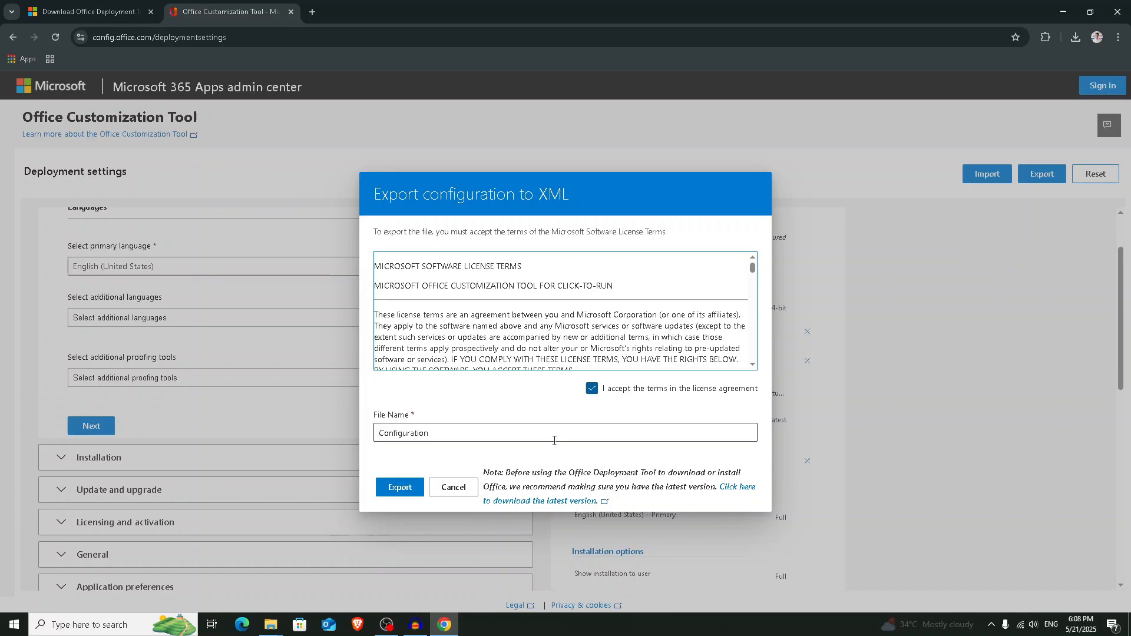
{"action": "double_click", "coordinate": [407, 431]}
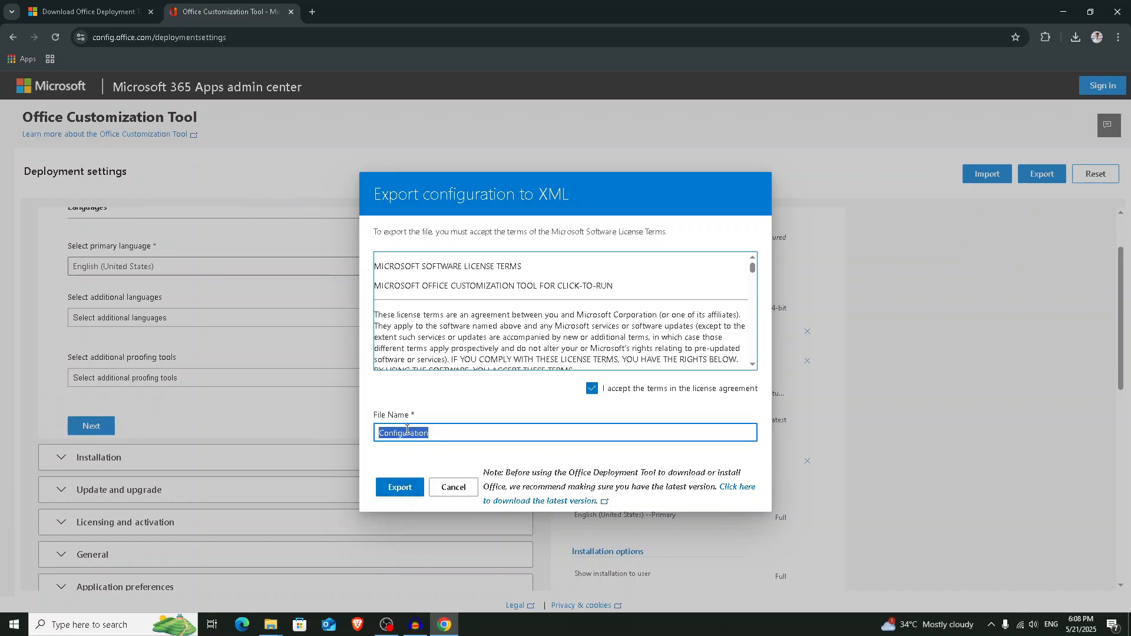
{"action": "left_click", "coordinate": [399, 487]}
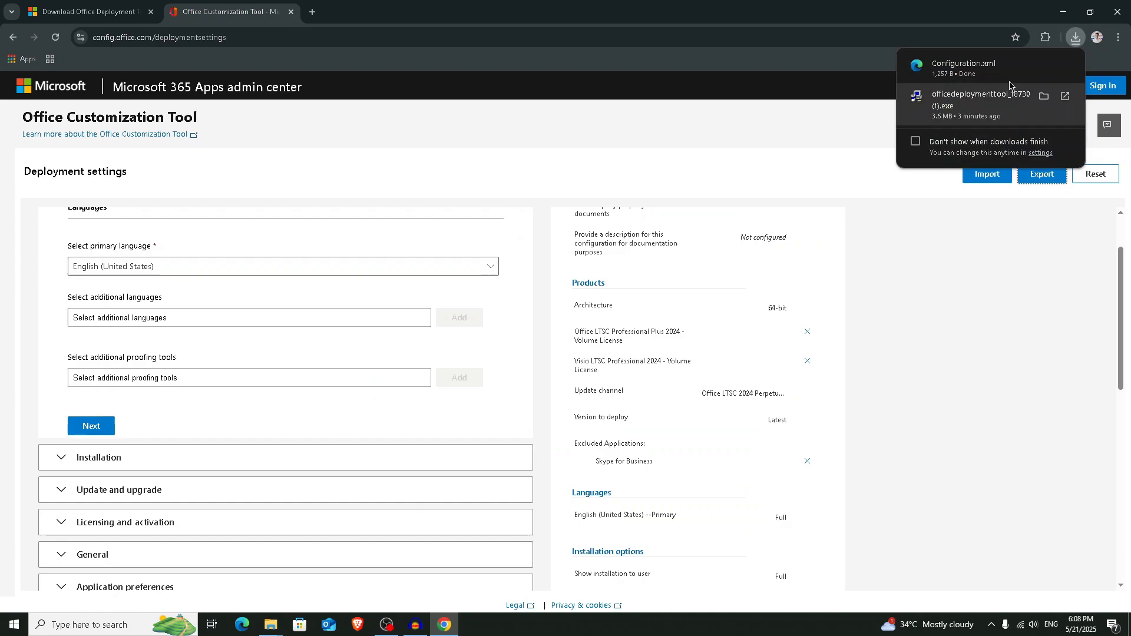
Copy the exported Configuration file from the Downloads folder into C:\office2024 using File Explorer
{"action": "left_click", "coordinate": [1043, 66]}
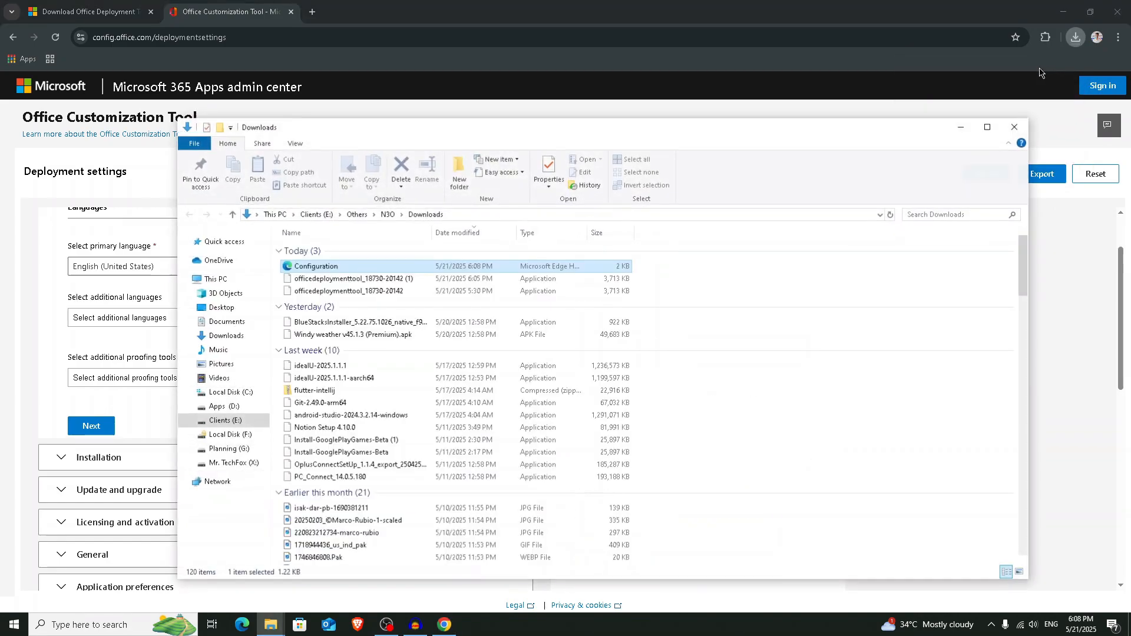
{"action": "right_click", "coordinate": [354, 268]}
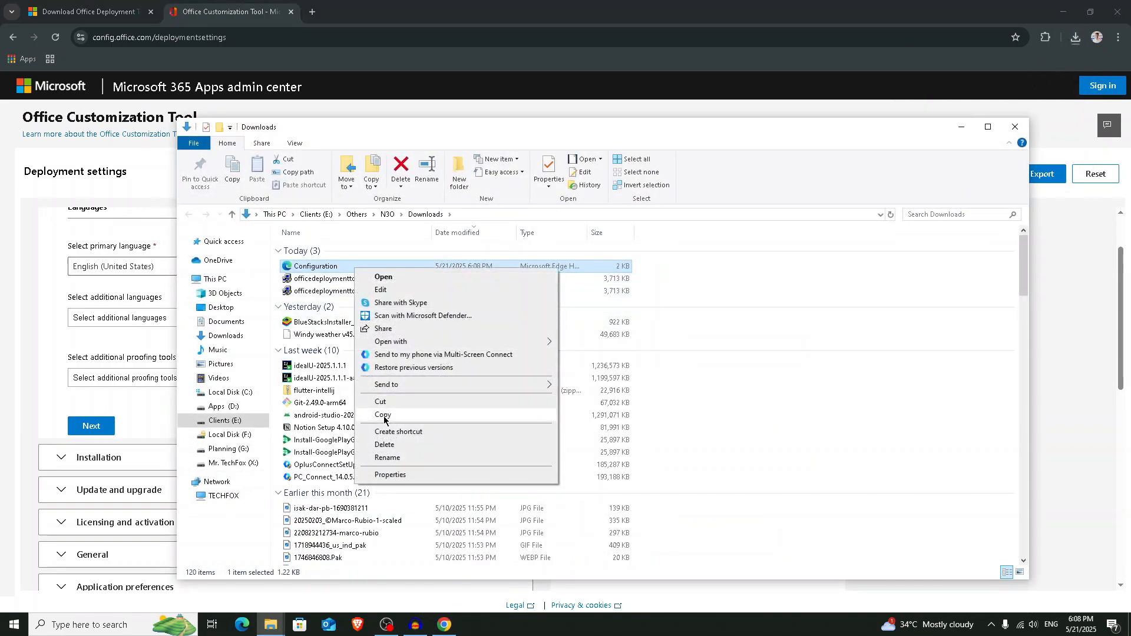
{"action": "left_click", "coordinate": [384, 415]}
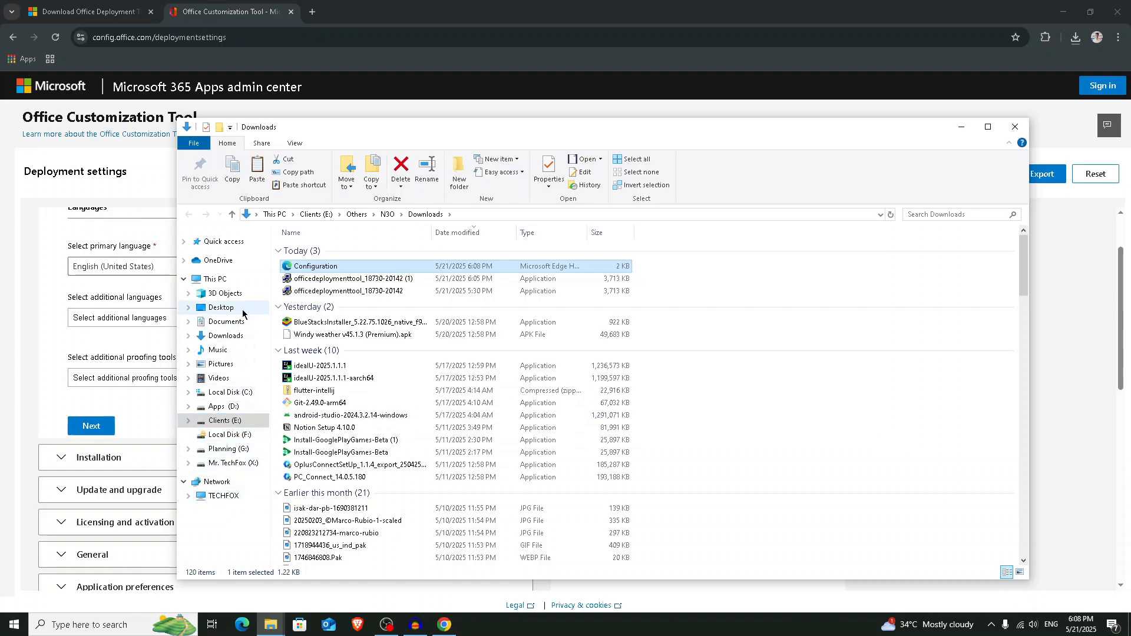
{"action": "left_click", "coordinate": [217, 279]}
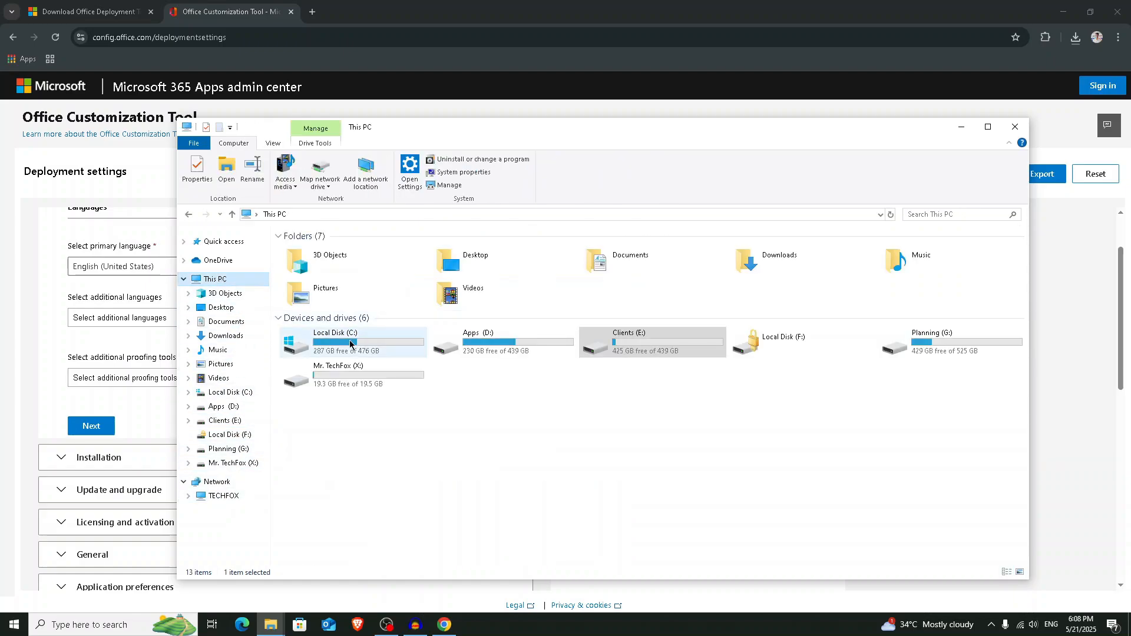
{"action": "double_click", "coordinate": [350, 344]}
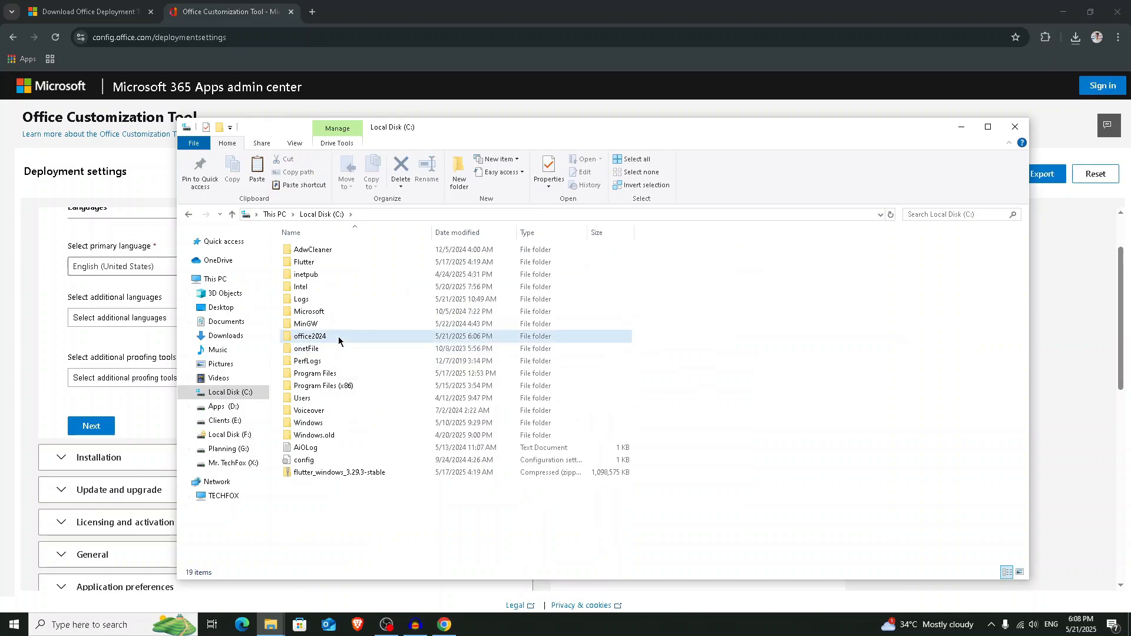
{"action": "double_click", "coordinate": [338, 340]}
{"action": "right_click", "coordinate": [351, 296]}
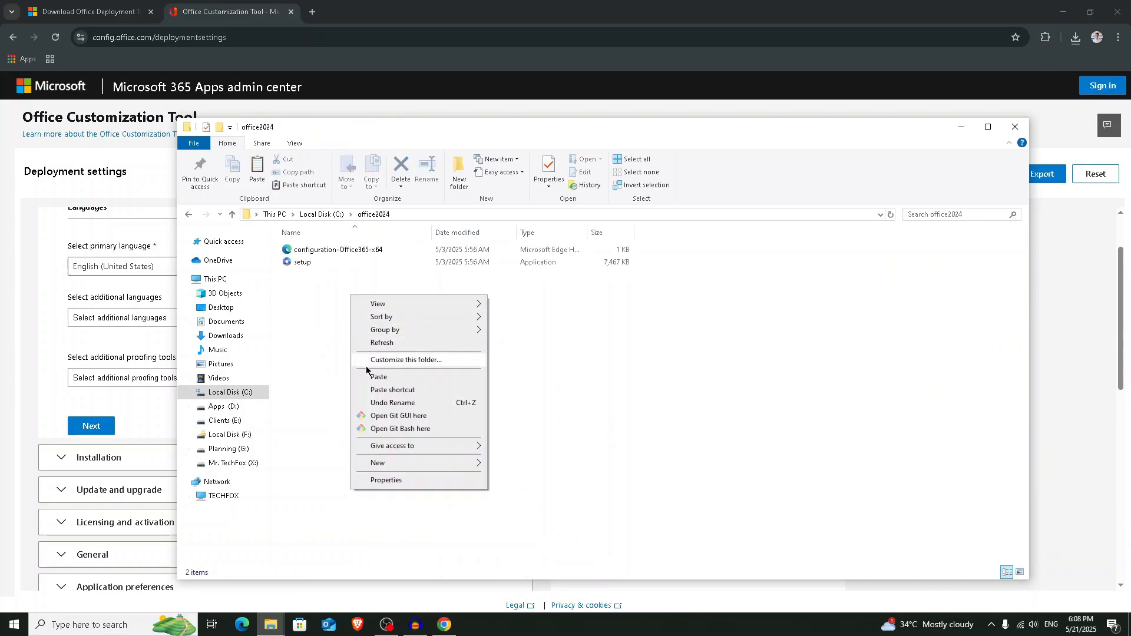
{"action": "left_click", "coordinate": [378, 376]}
Delete the configuration-Office365-x64 file from the office2024 folder
{"action": "left_click", "coordinate": [366, 263]}
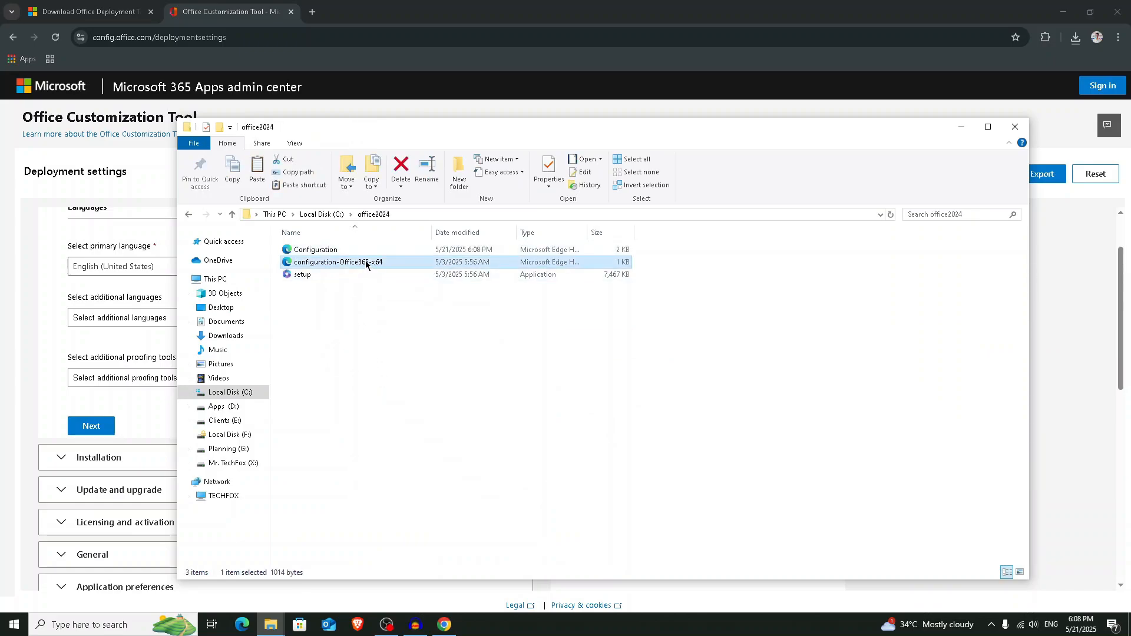
{"action": "left_click", "coordinate": [398, 176]}
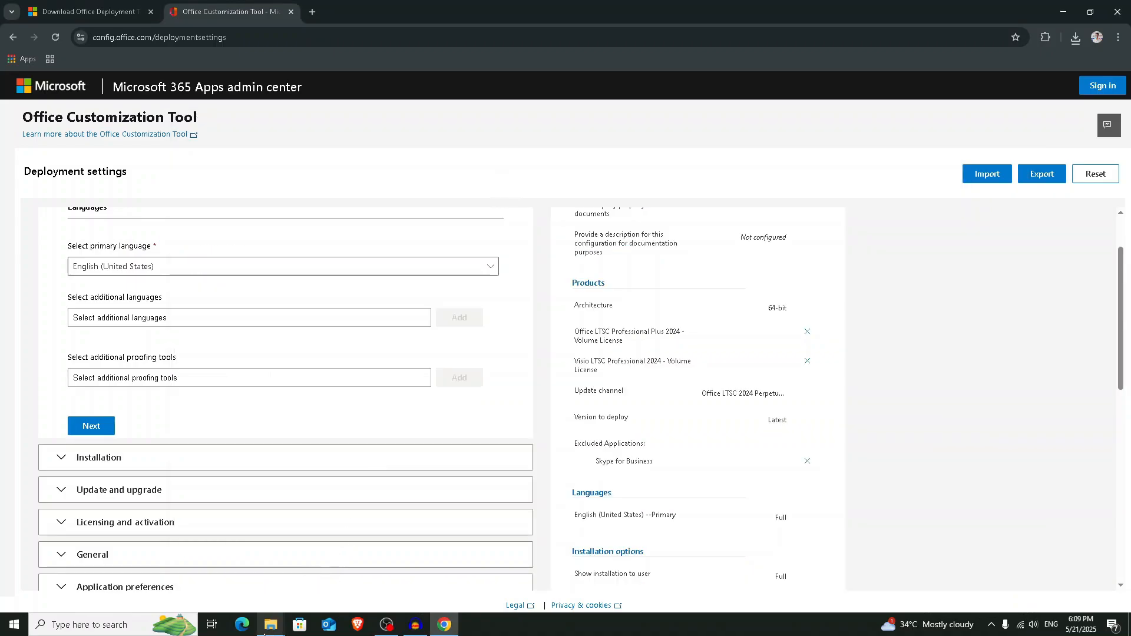
Bring the office2024 folder window back up and copy its full path, C:\office2024
{"action": "left_click", "coordinate": [281, 626]}
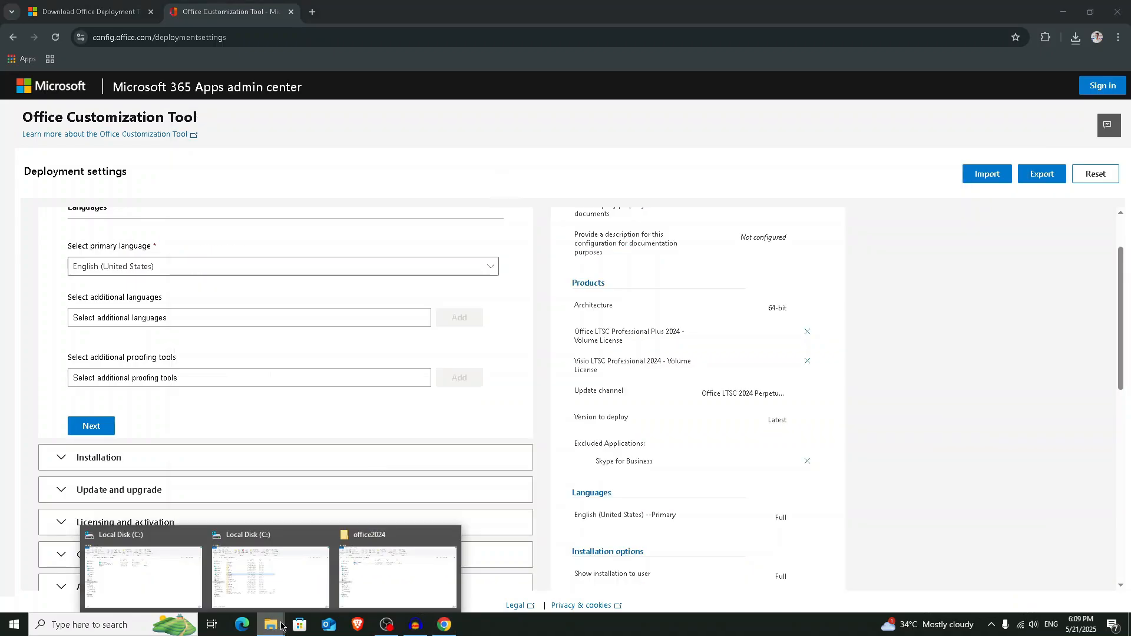
{"action": "left_click", "coordinate": [387, 577]}
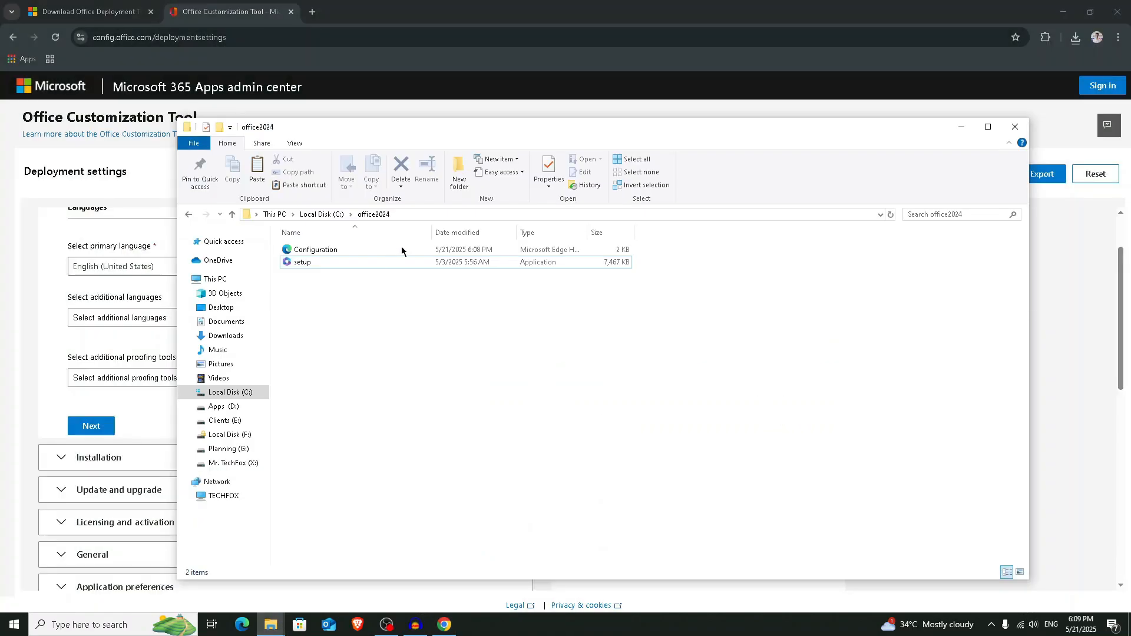
{"action": "left_click", "coordinate": [418, 215]}
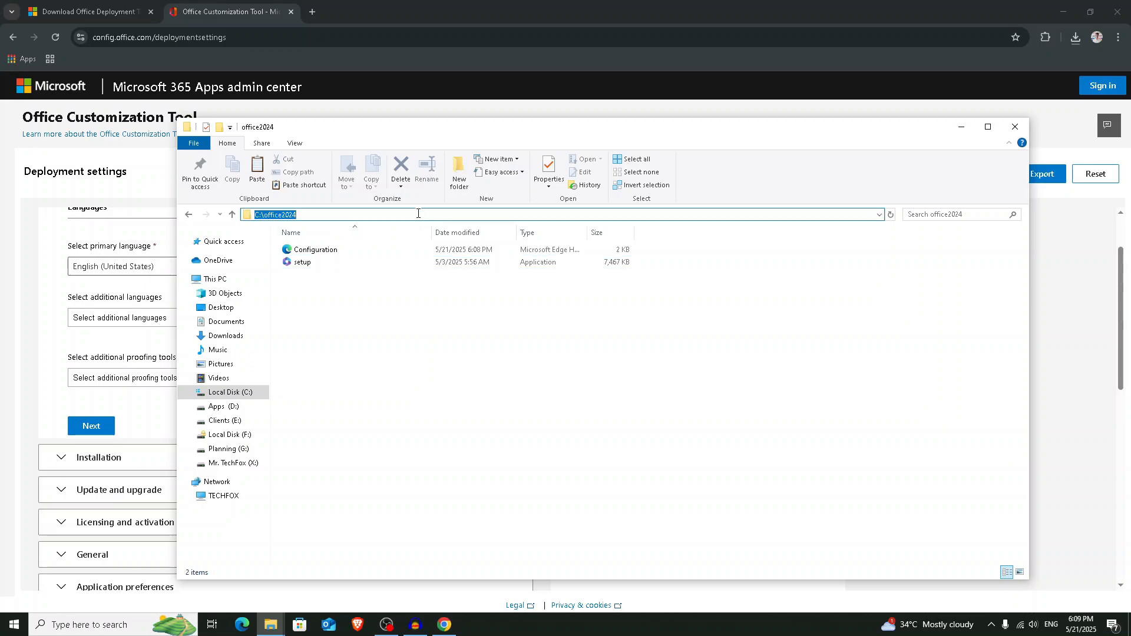
{"action": "right_click", "coordinate": [291, 214]}
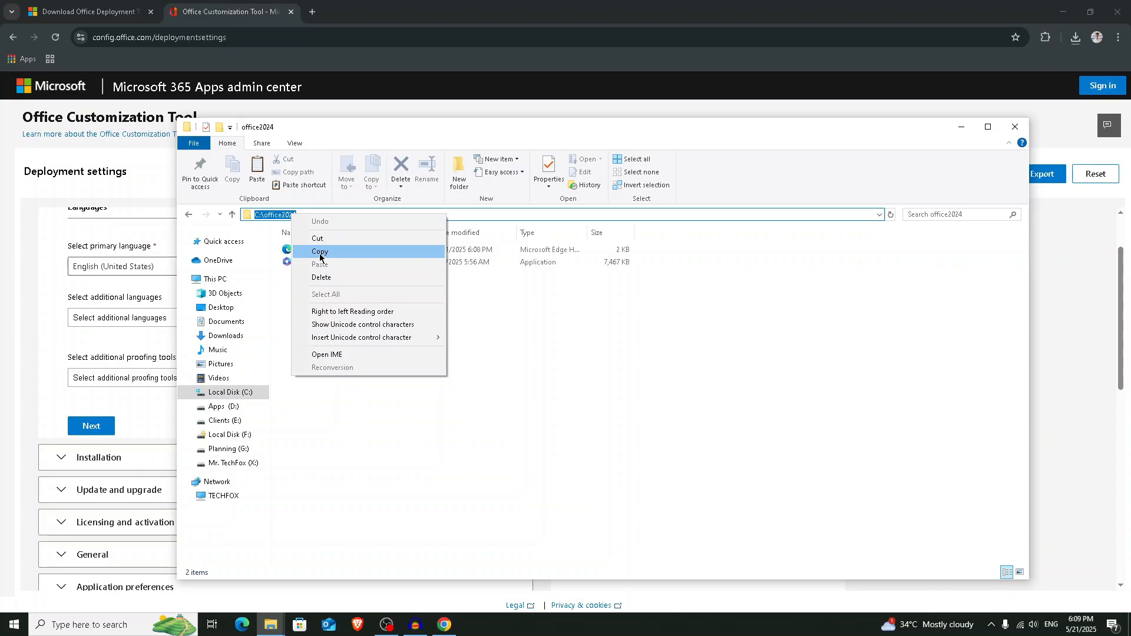
{"action": "left_click", "coordinate": [320, 252]}
{"action": "key", "text": "Escape"}
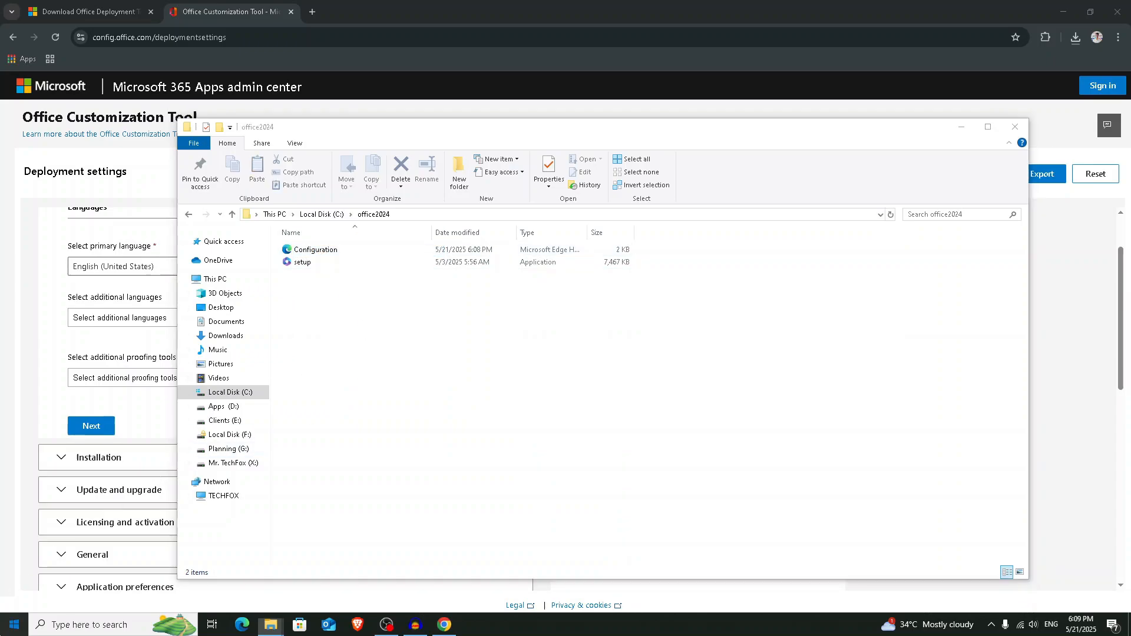
Run Command Prompt as administrator and change the directory to C:\office2024
{"action": "key", "text": "super"}
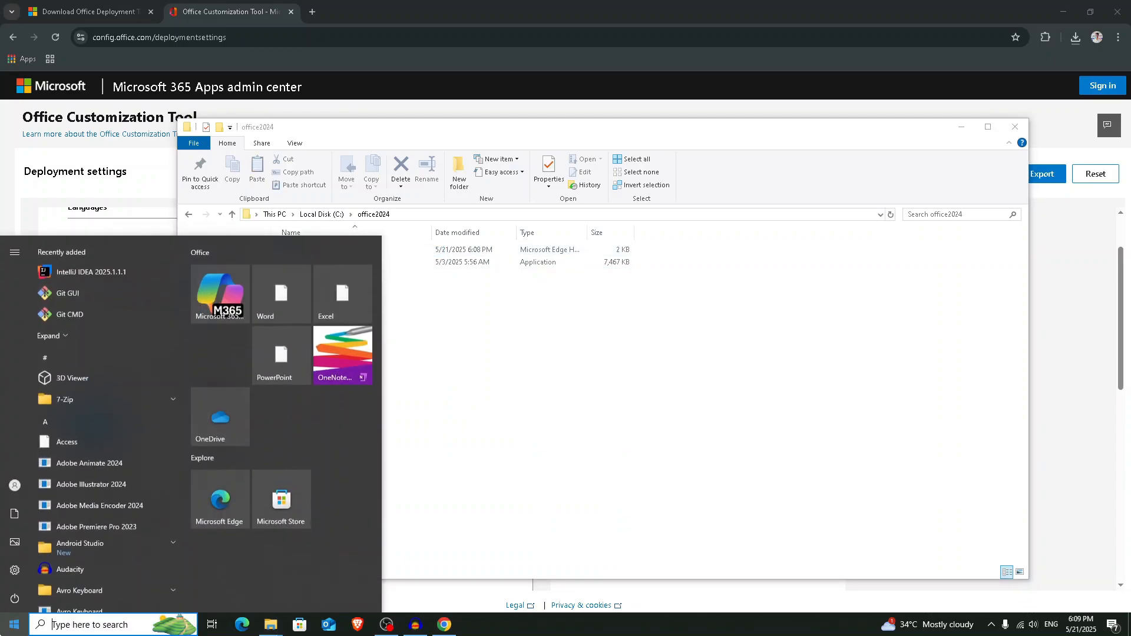
{"action": "left_click", "coordinate": [97, 624]}
{"action": "type", "text": "cmd"}
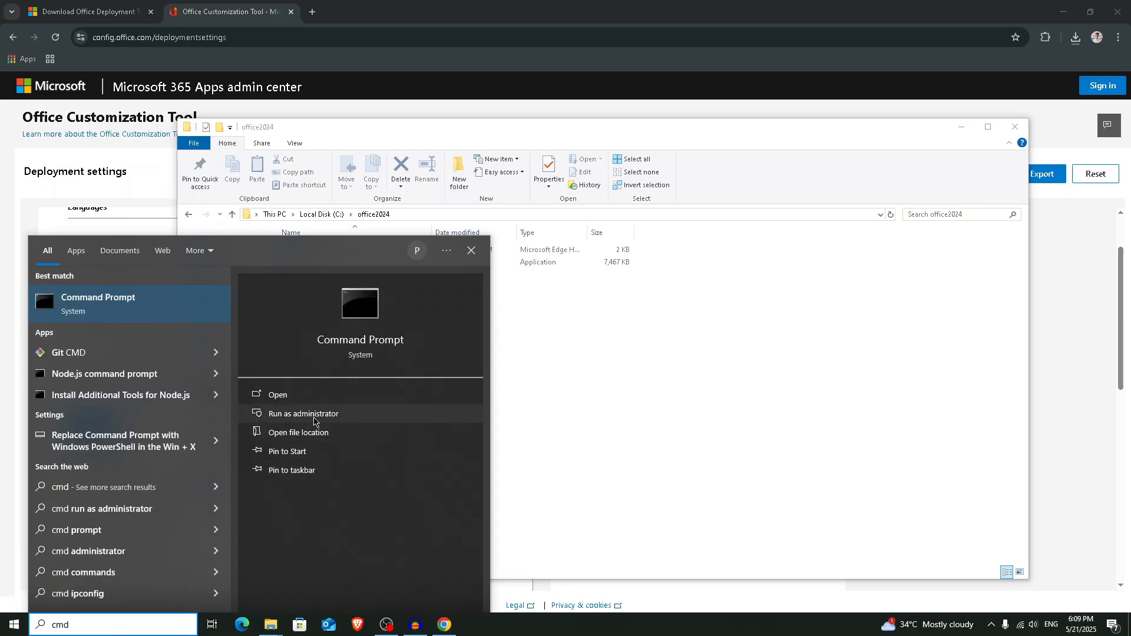
{"action": "left_click", "coordinate": [313, 415]}
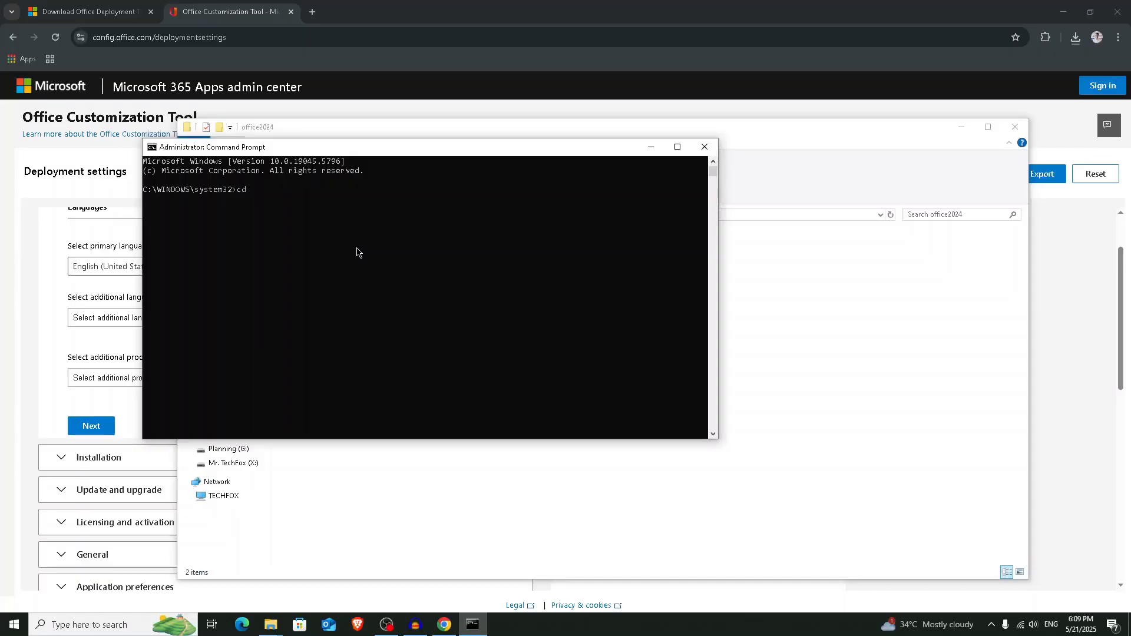
{"action": "key", "text": "ctrl+v"}
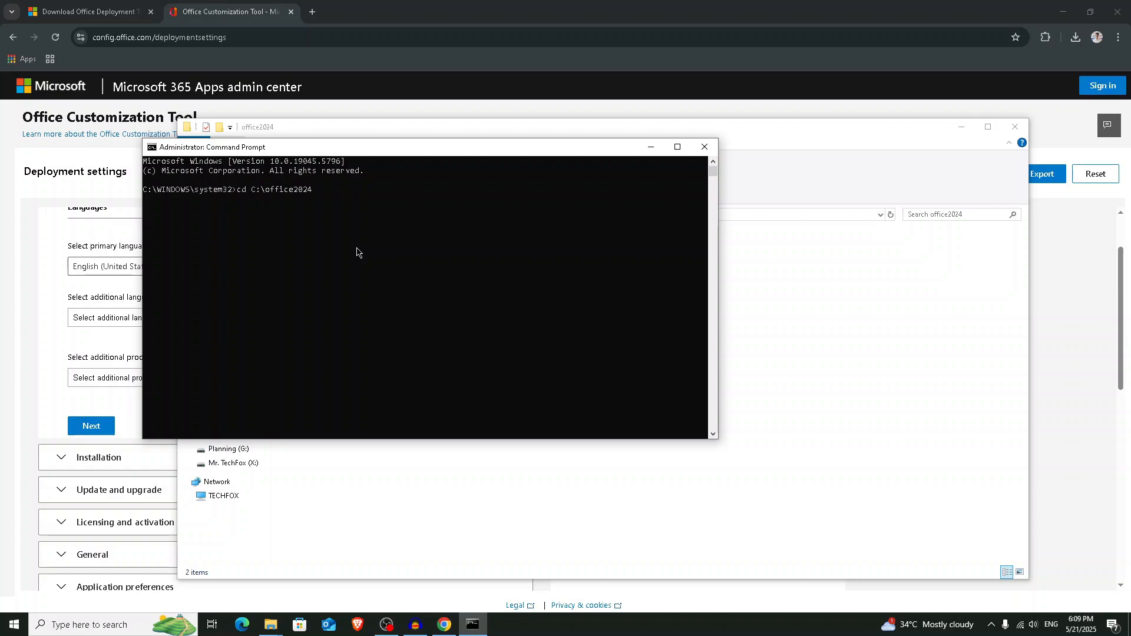
{"action": "key", "text": "Return"}
Install Office by running setup.exe /configure Configuration.xml, and close the installer once it finishes
{"action": "type", "text": "setup"}
{"action": "key", "text": "BackSpace"}
{"action": "type", "text": "e /configure "}
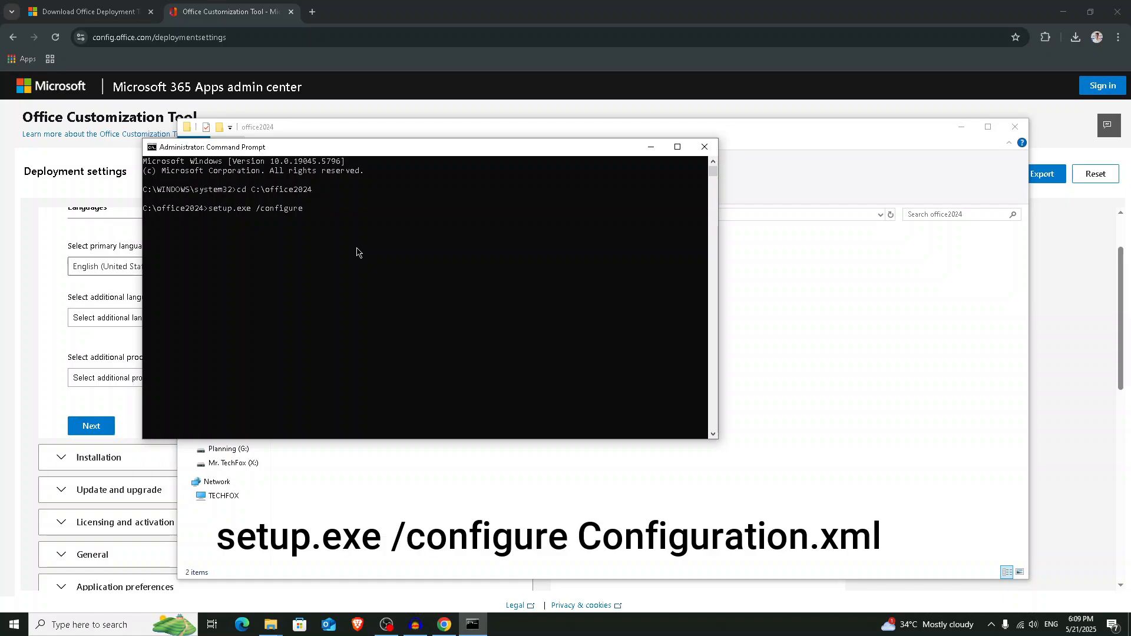
{"action": "type", "text": "Confog"}
{"action": "key", "text": "BackSpace"}
{"action": "key", "text": "BackSpace"}
{"action": "type", "text": "iguration.xml"}
{"action": "key", "text": "Return"}
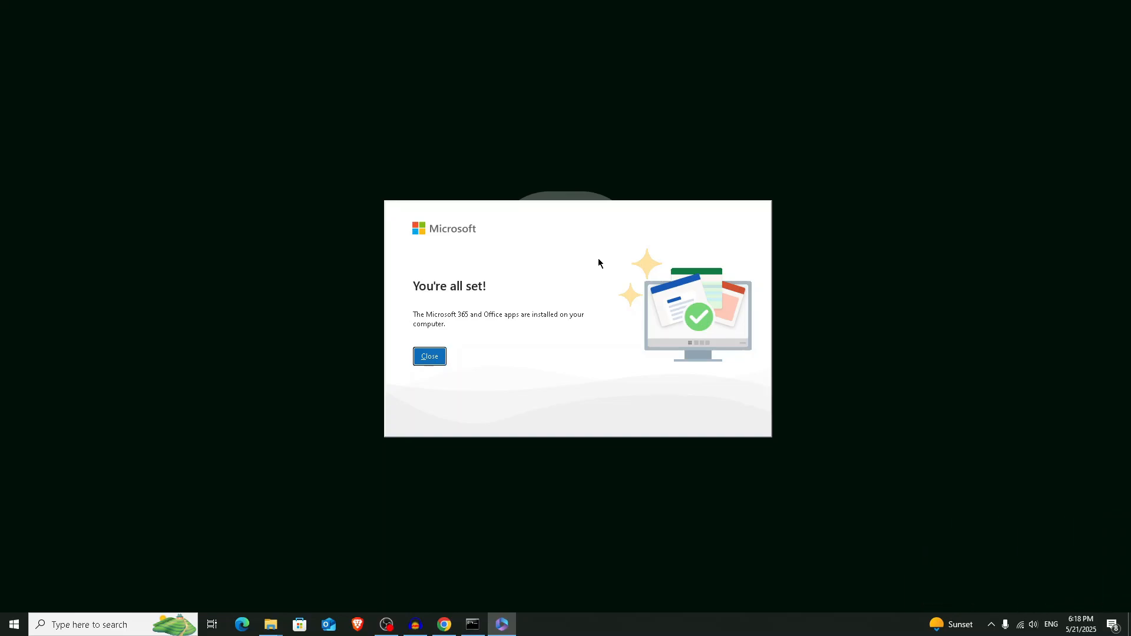
{"action": "left_click", "coordinate": [429, 361]}
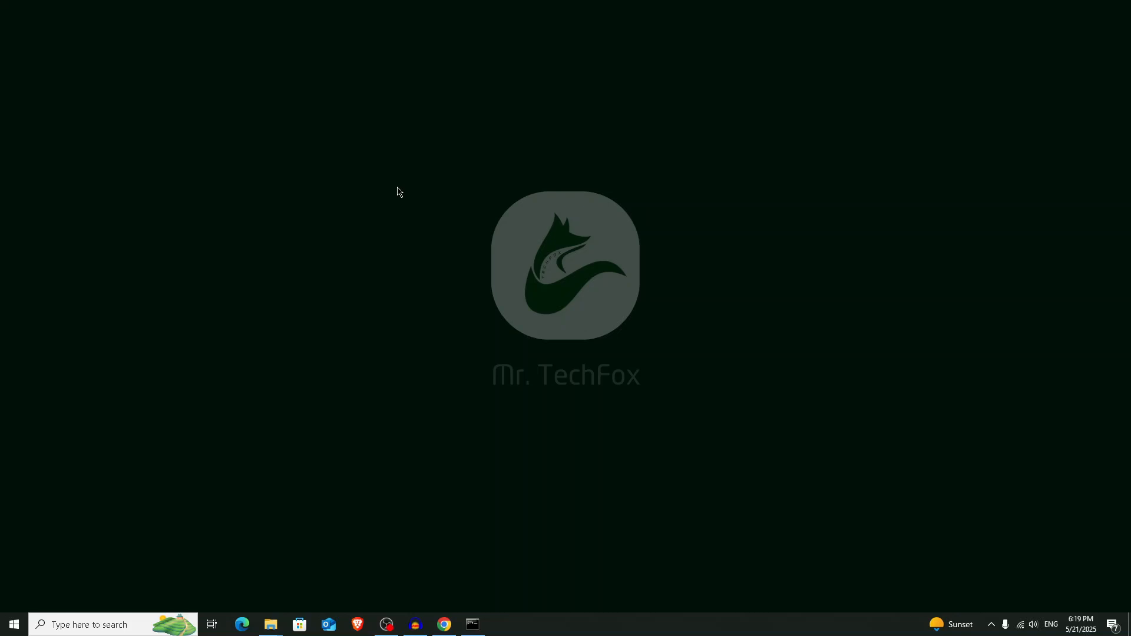
Search Windows for Excel, launch it and accept the Microsoft Office license agreement
{"action": "left_click", "coordinate": [14, 624]}
{"action": "type", "text": "excel"}
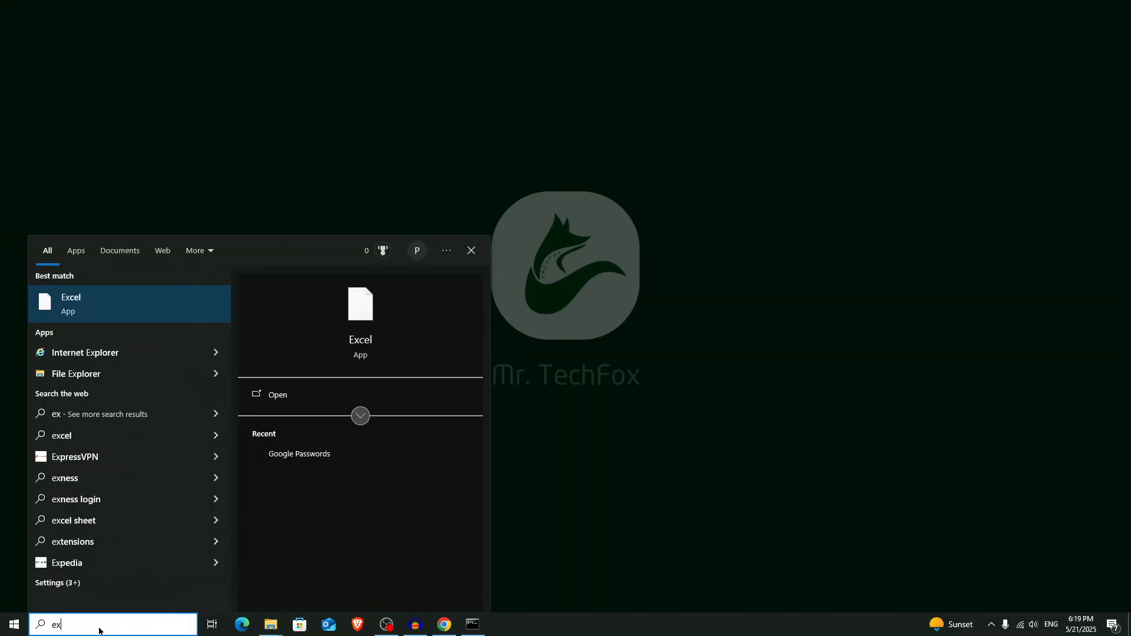
{"action": "key", "text": "Return"}
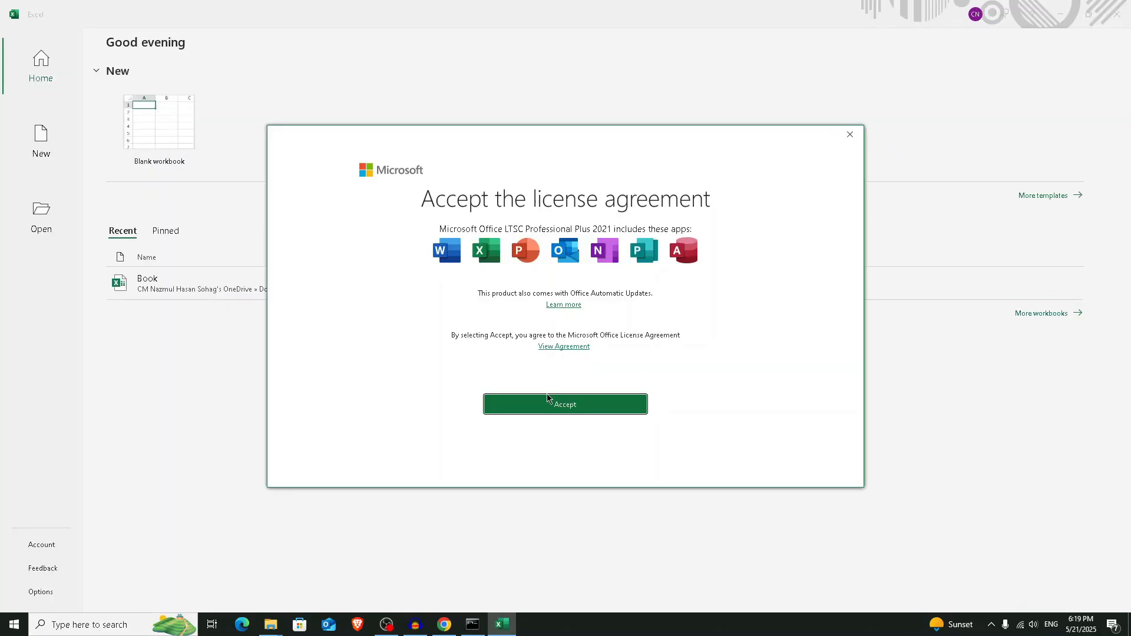
{"action": "left_click", "coordinate": [564, 403]}
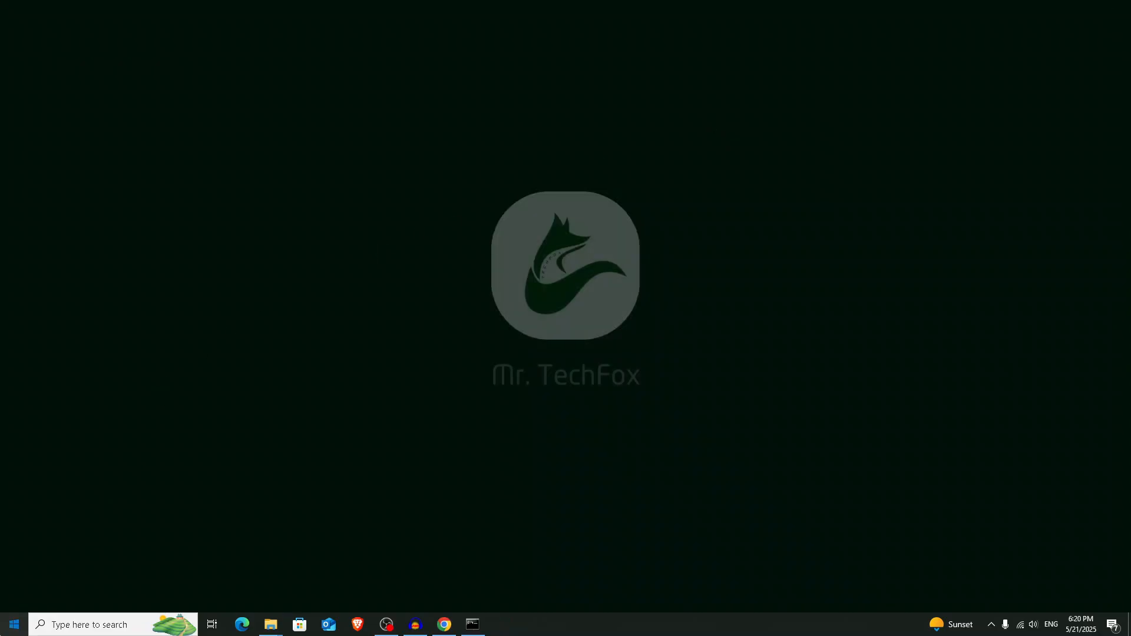
Search Windows for Word and launch it to check the installation
{"action": "left_click", "coordinate": [13, 626]}
{"action": "type", "text": "word"}
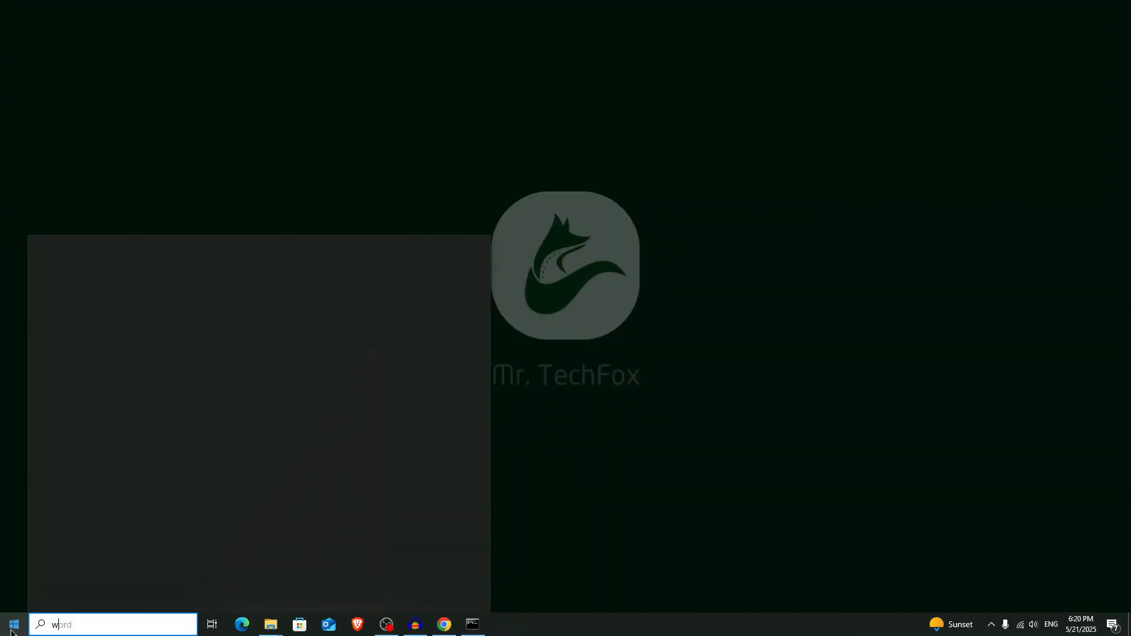
{"action": "key", "text": "Return"}
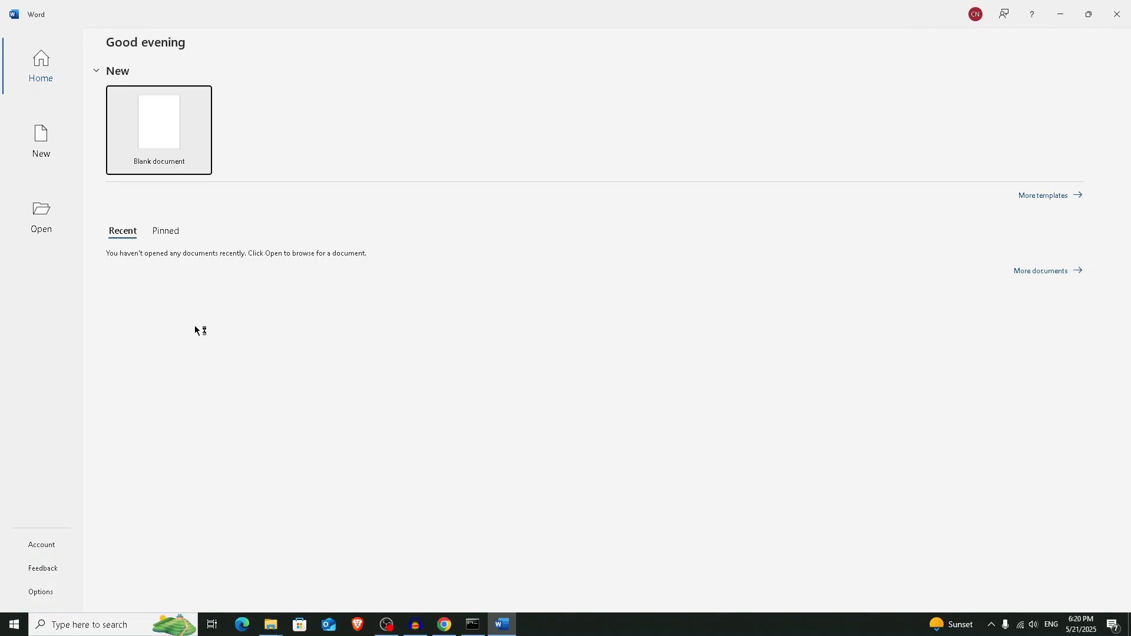